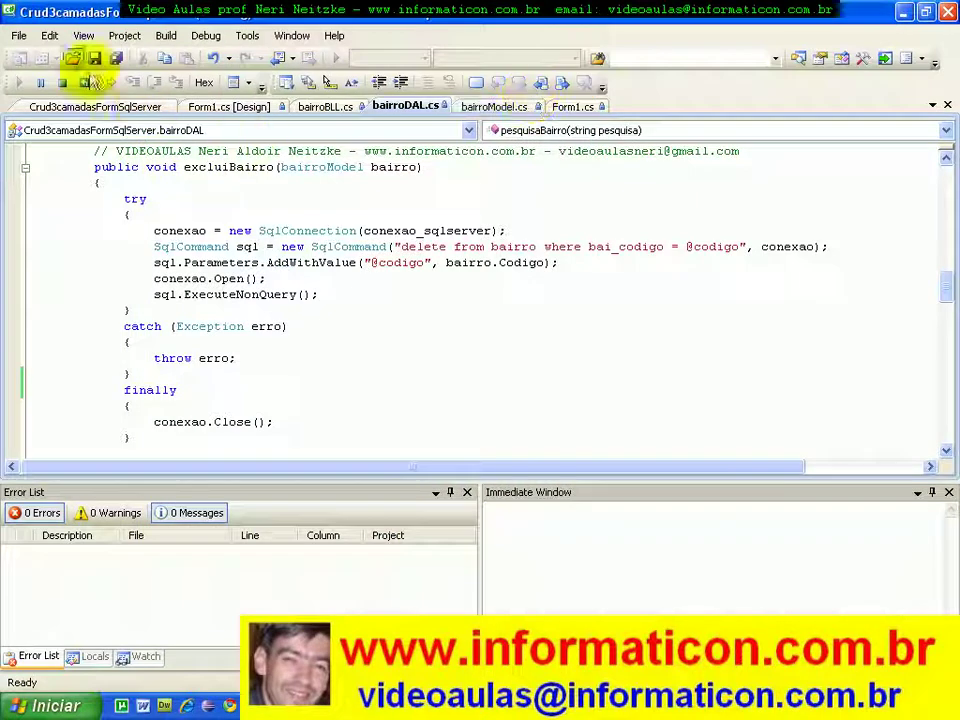
Close the open solution and create a Windows Forms Application project named FormConexaoBancosComponentesData
{"action": "left_click", "coordinate": [19, 36]}
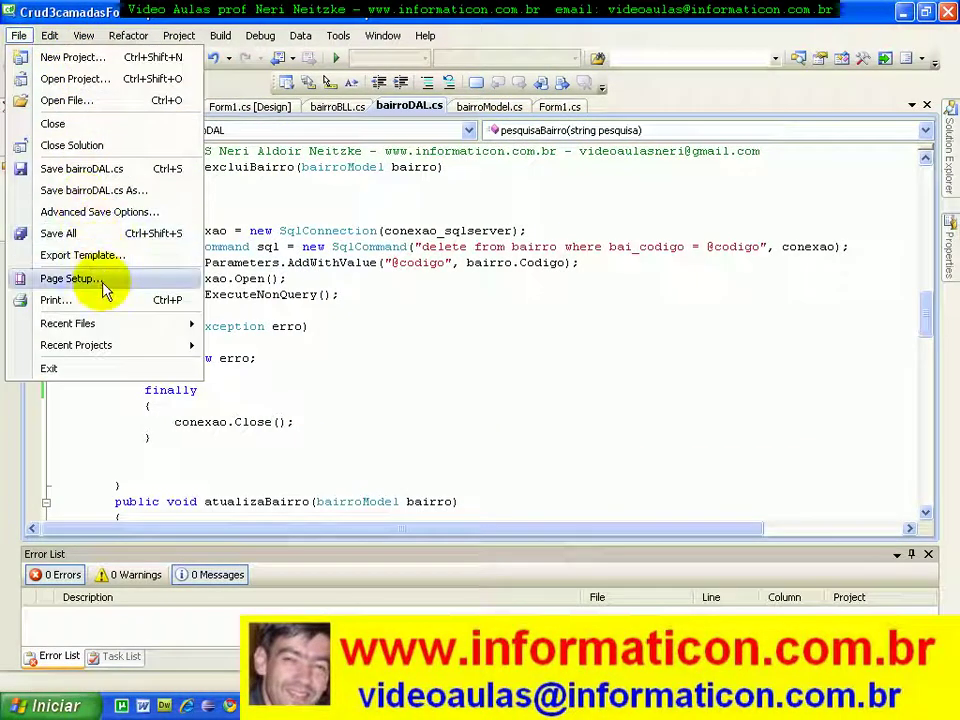
{"action": "left_click", "coordinate": [80, 145]}
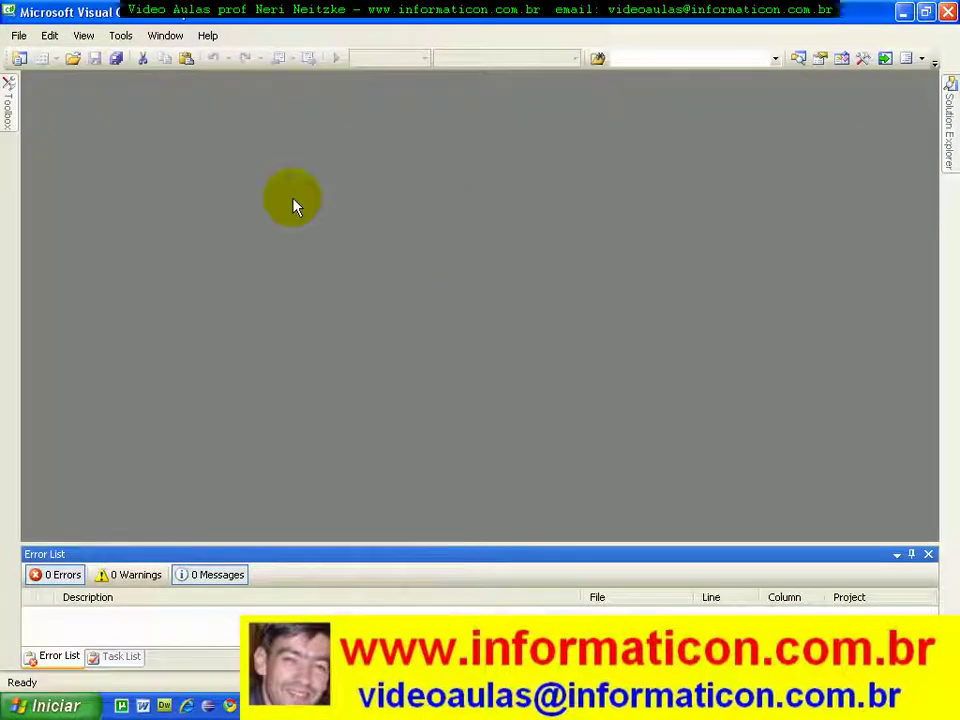
{"action": "left_click", "coordinate": [19, 60]}
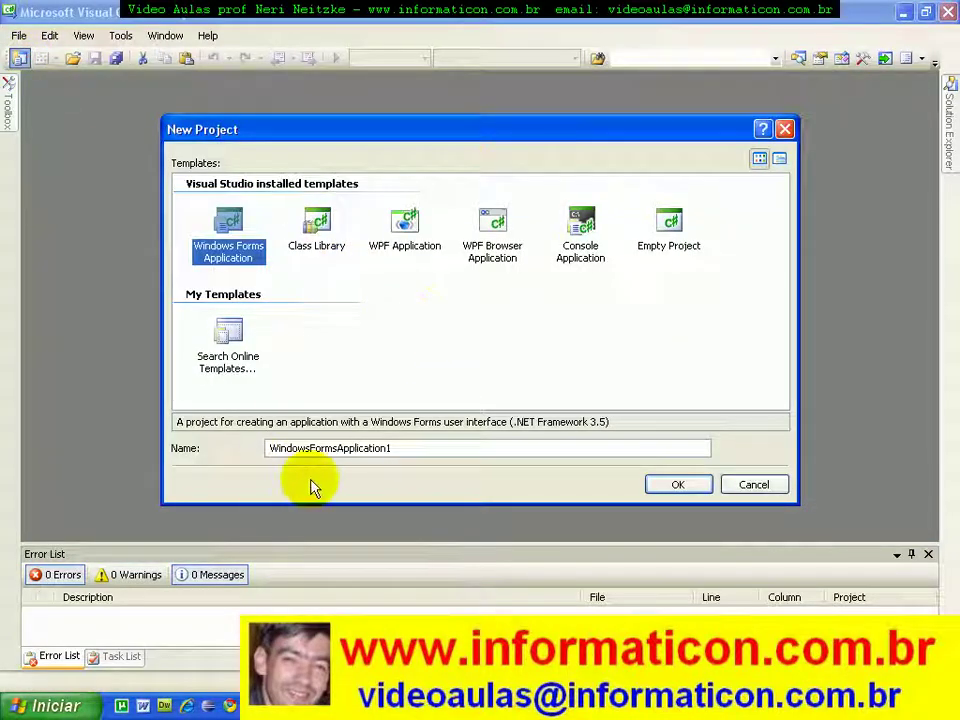
{"action": "left_click_drag", "start_coordinate": [413, 453], "coordinate": [221, 446]}
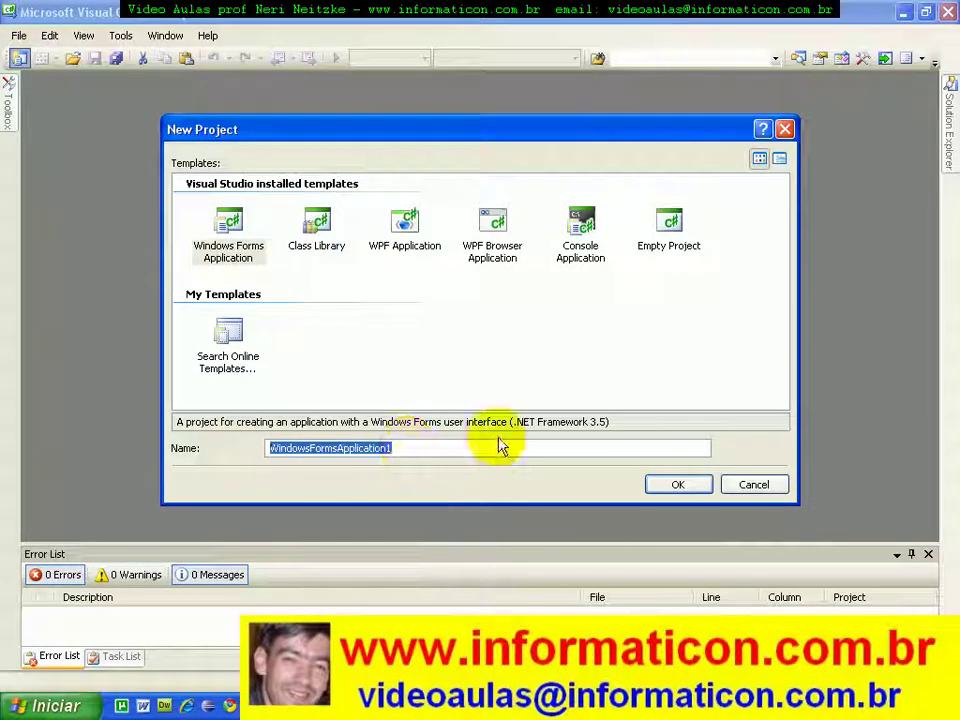
{"action": "type", "text": "FormConexaoBancosComponentesData"}
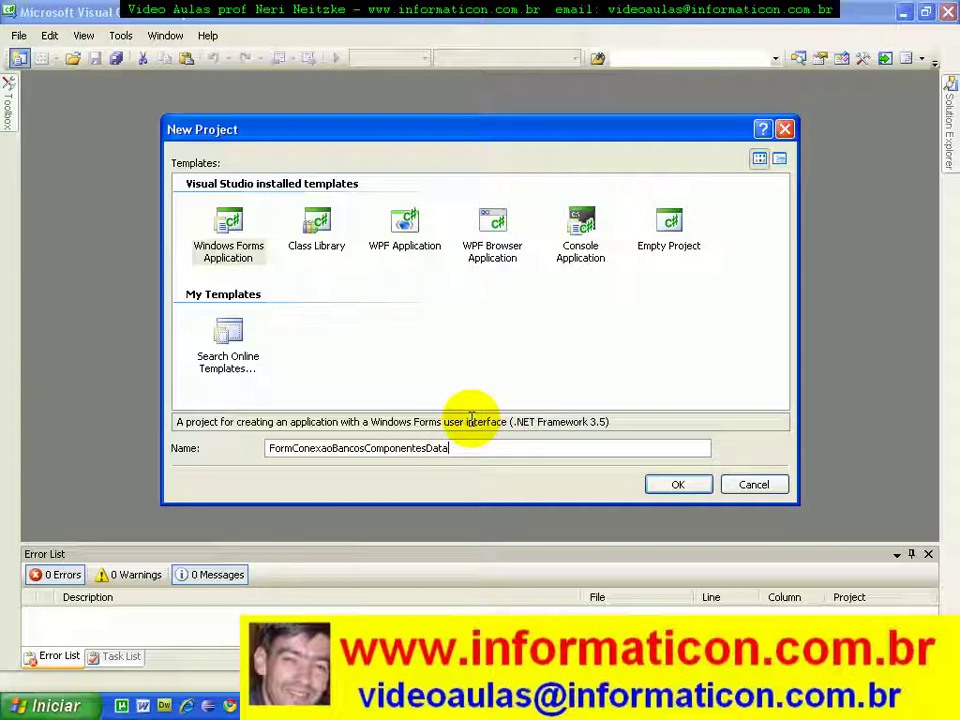
{"action": "left_click", "coordinate": [677, 487]}
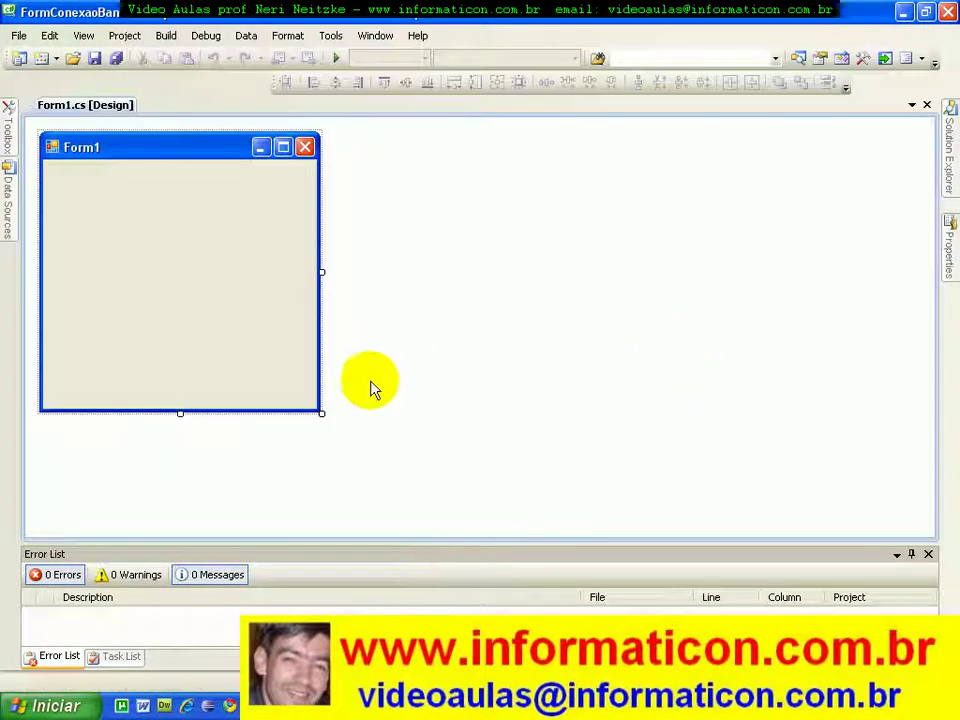
Enlarge Form1 in both width and height, and save the project in D:\videoaulas\c#\exercicios with a directory for the solution
{"action": "left_click_drag", "start_coordinate": [318, 410], "coordinate": [521, 498]}
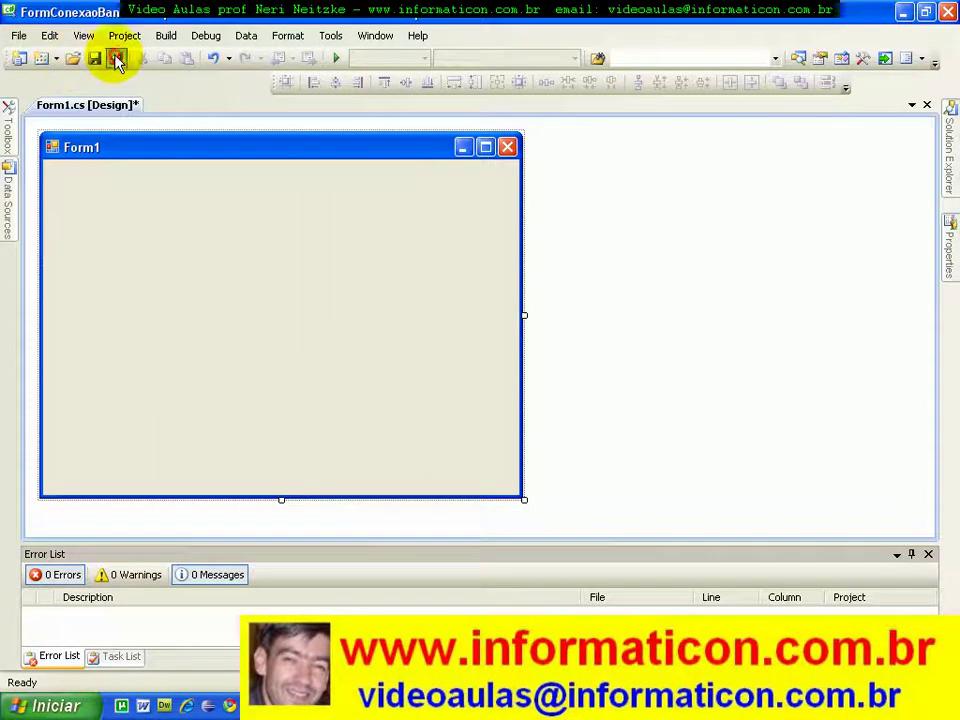
{"action": "left_click", "coordinate": [117, 58]}
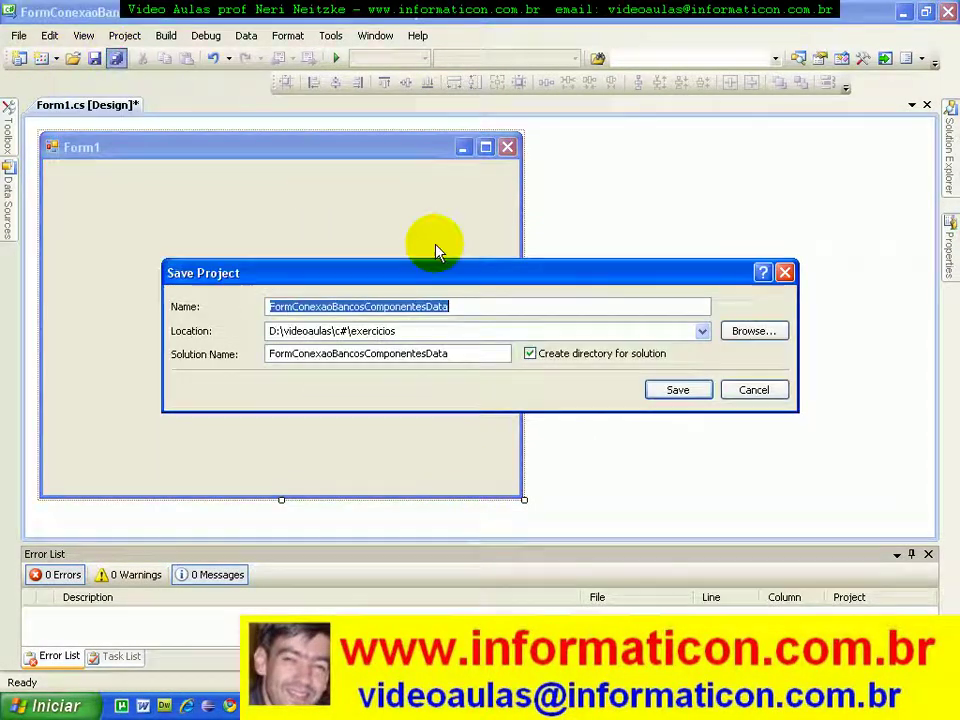
{"action": "left_click", "coordinate": [664, 391]}
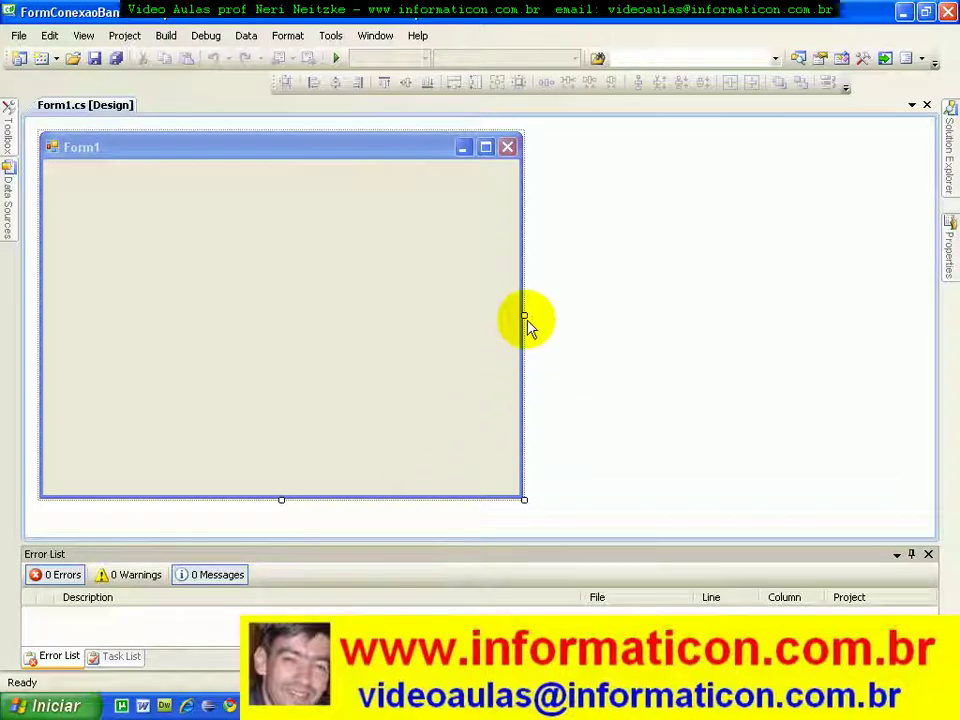
{"action": "left_click_drag", "start_coordinate": [524, 314], "coordinate": [721, 314]}
{"action": "left_click", "coordinate": [115, 58]}
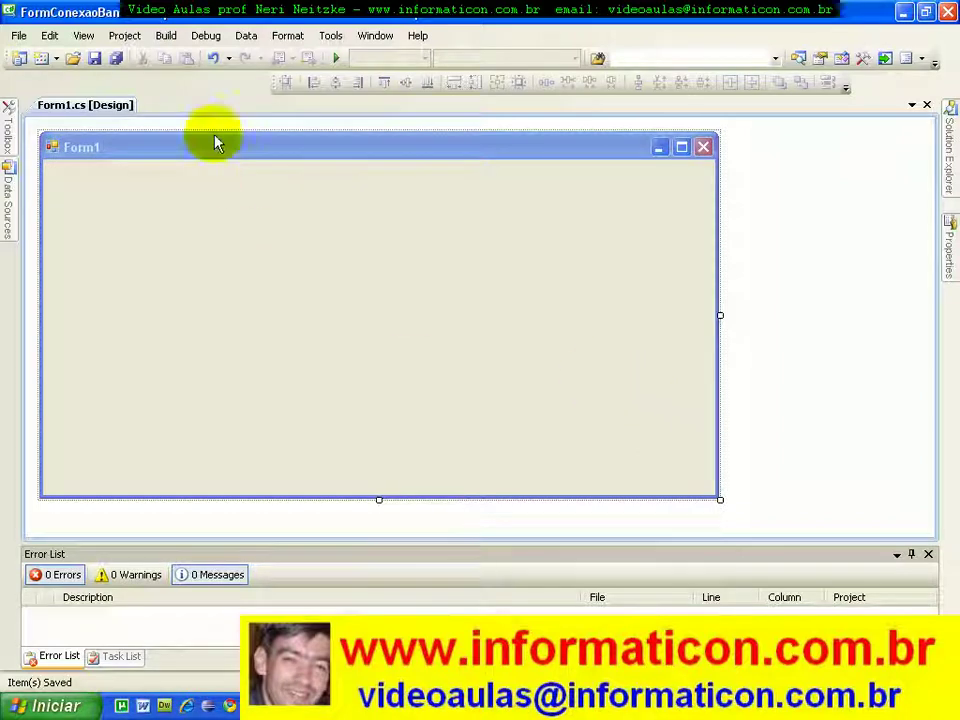
Show the project's data sources
{"action": "left_click", "coordinate": [247, 37]}
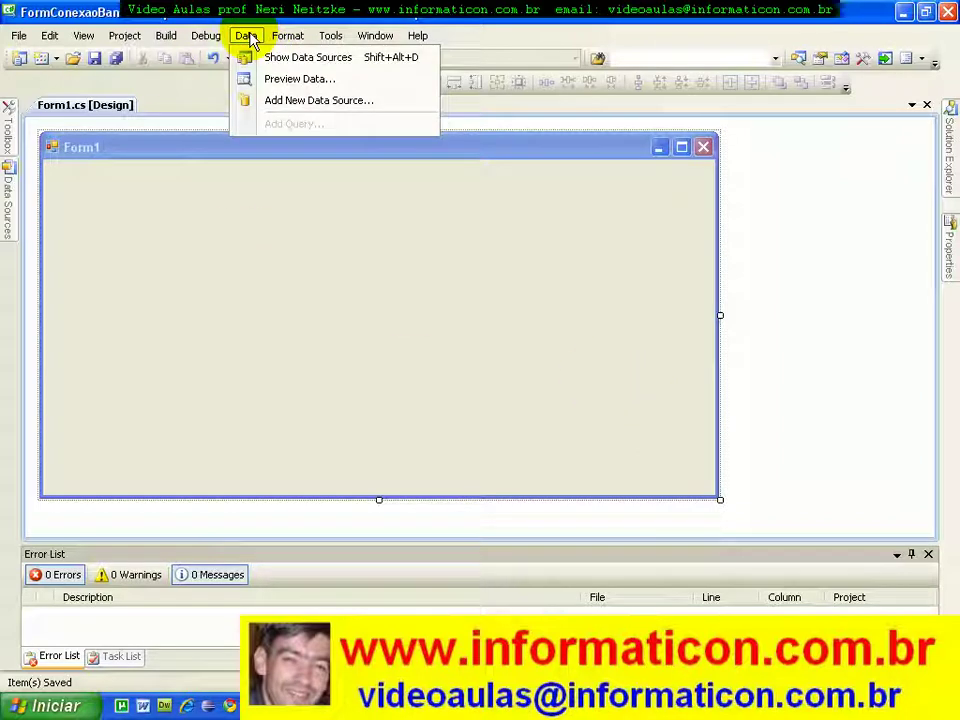
{"action": "left_click", "coordinate": [293, 64]}
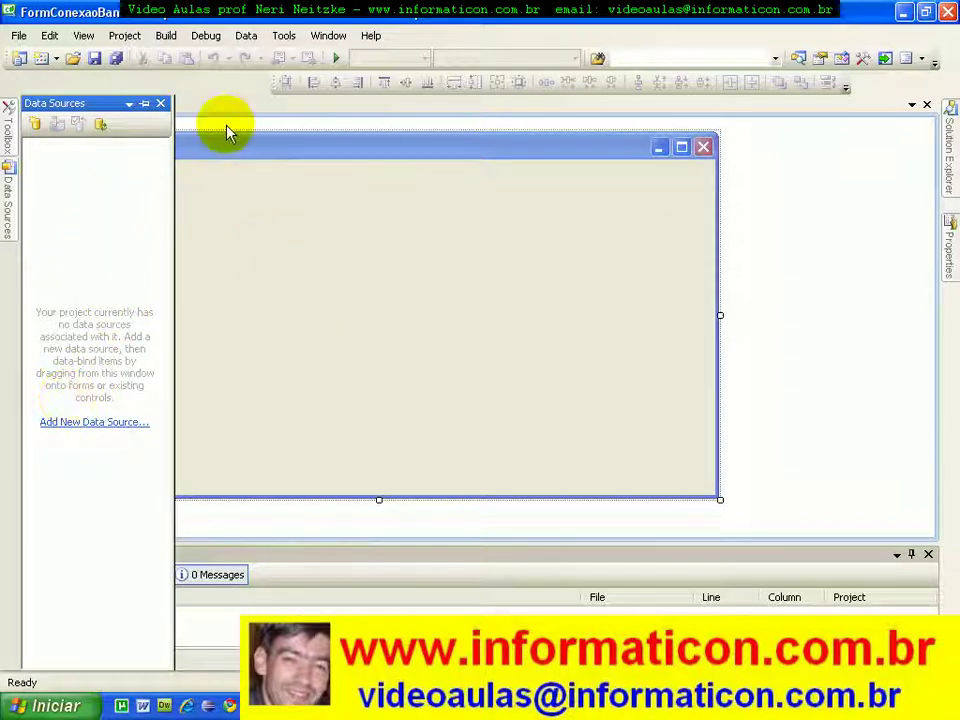
{"action": "left_click", "coordinate": [252, 37]}
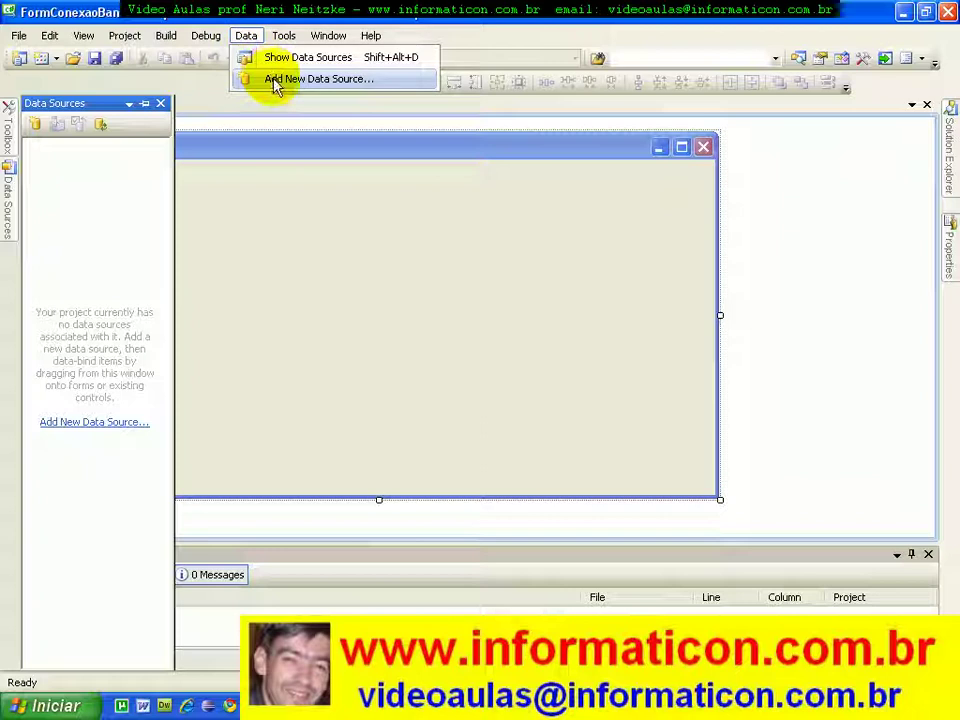
{"action": "left_click", "coordinate": [78, 424]}
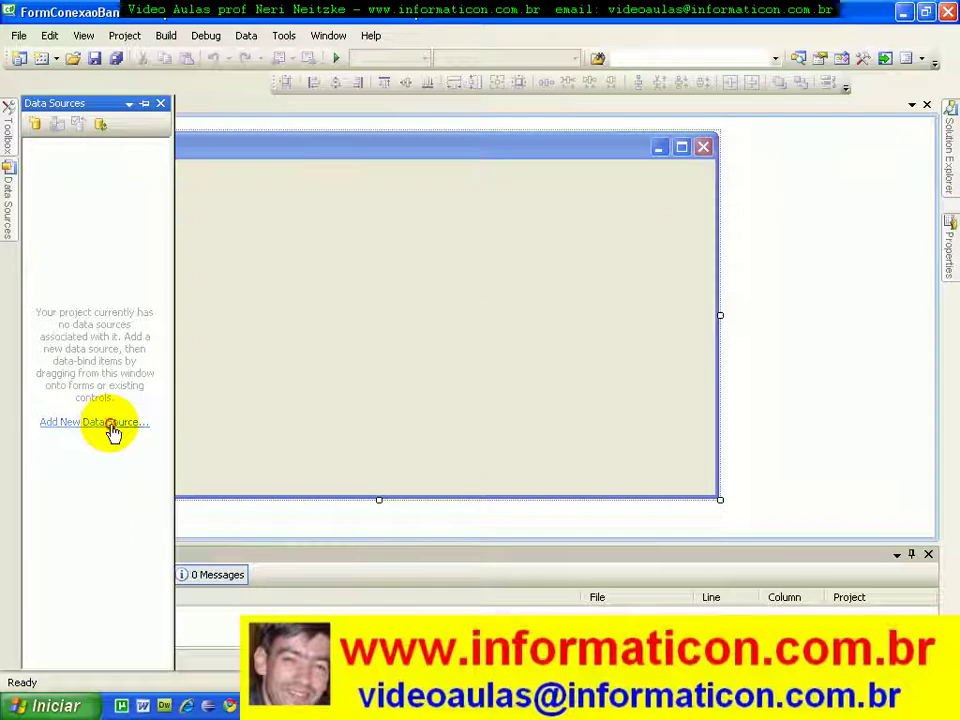
{"action": "left_click", "coordinate": [111, 426]}
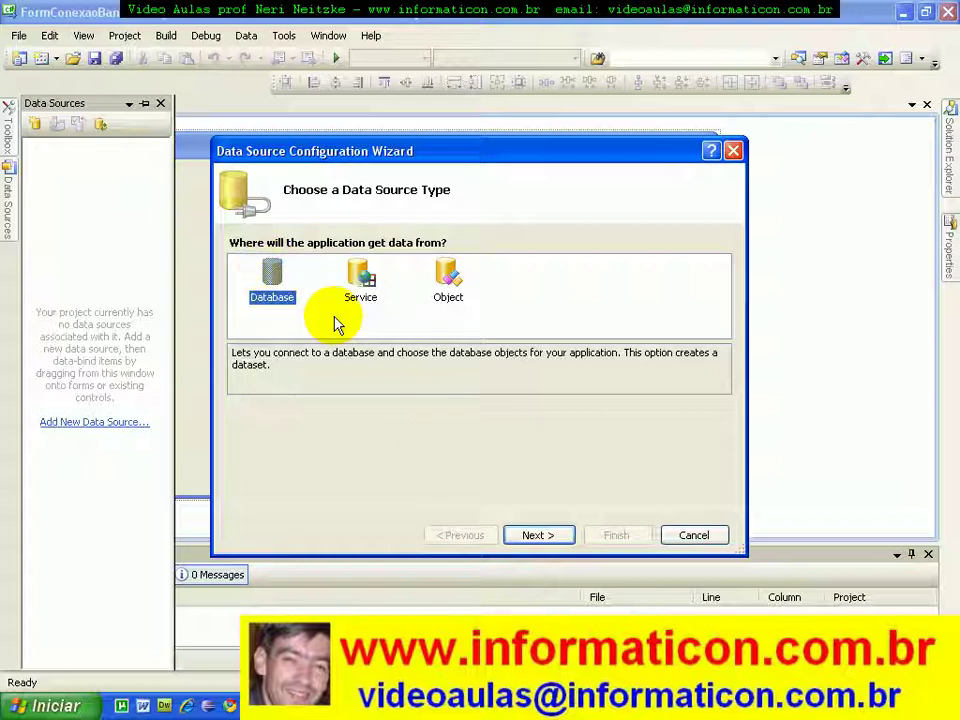
{"action": "left_click", "coordinate": [454, 283]}
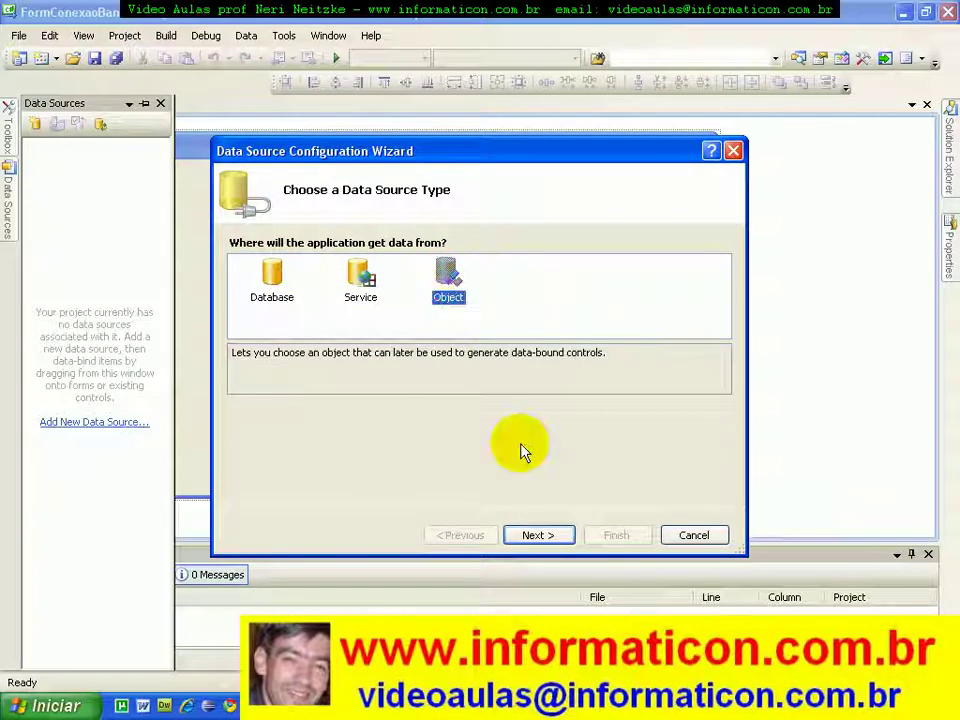
{"action": "left_click", "coordinate": [537, 536]}
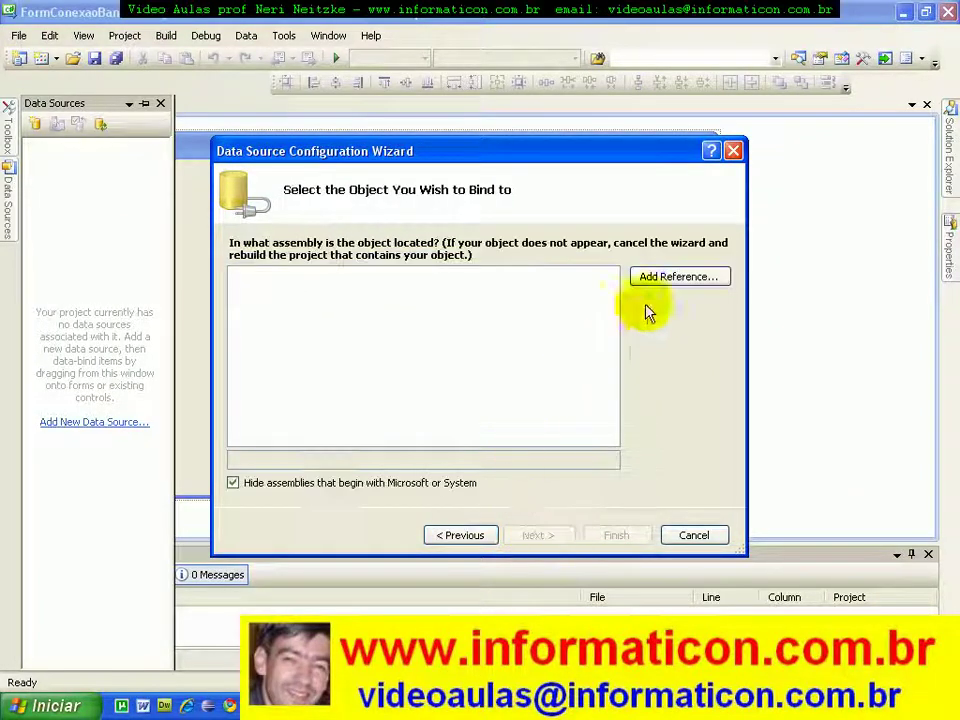
{"action": "left_click", "coordinate": [666, 279]}
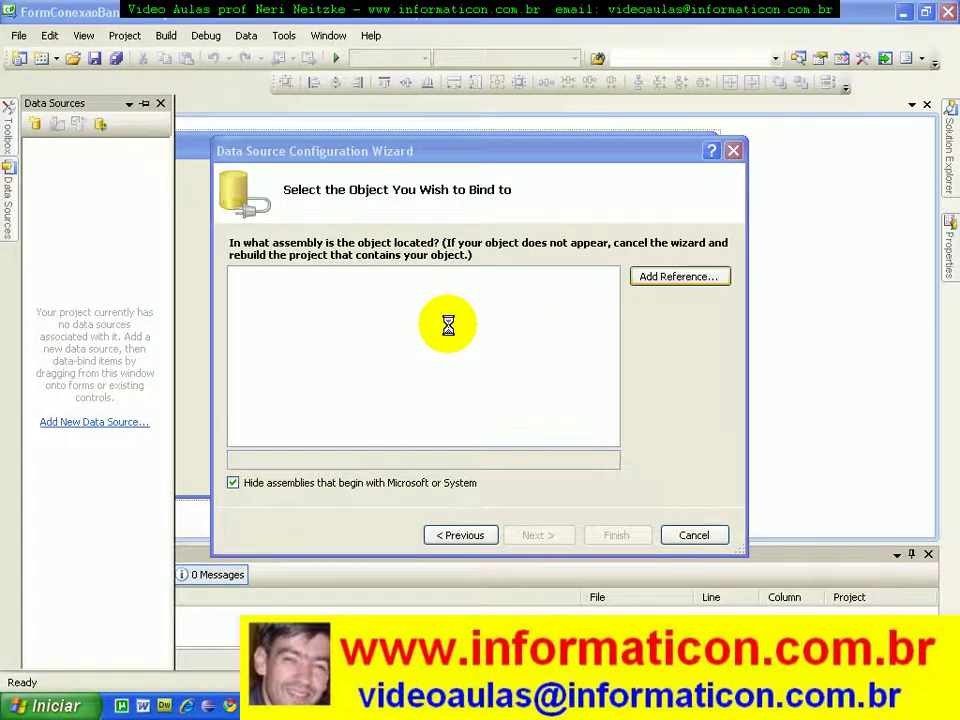
{"action": "left_click", "coordinate": [203, 73]}
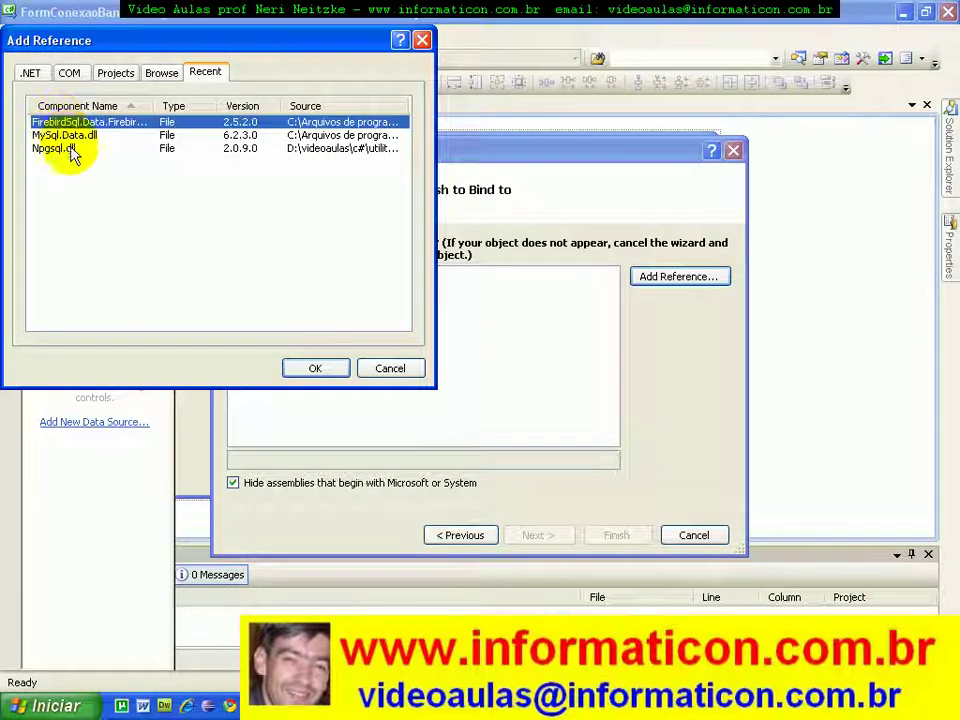
{"action": "left_click", "coordinate": [390, 368]}
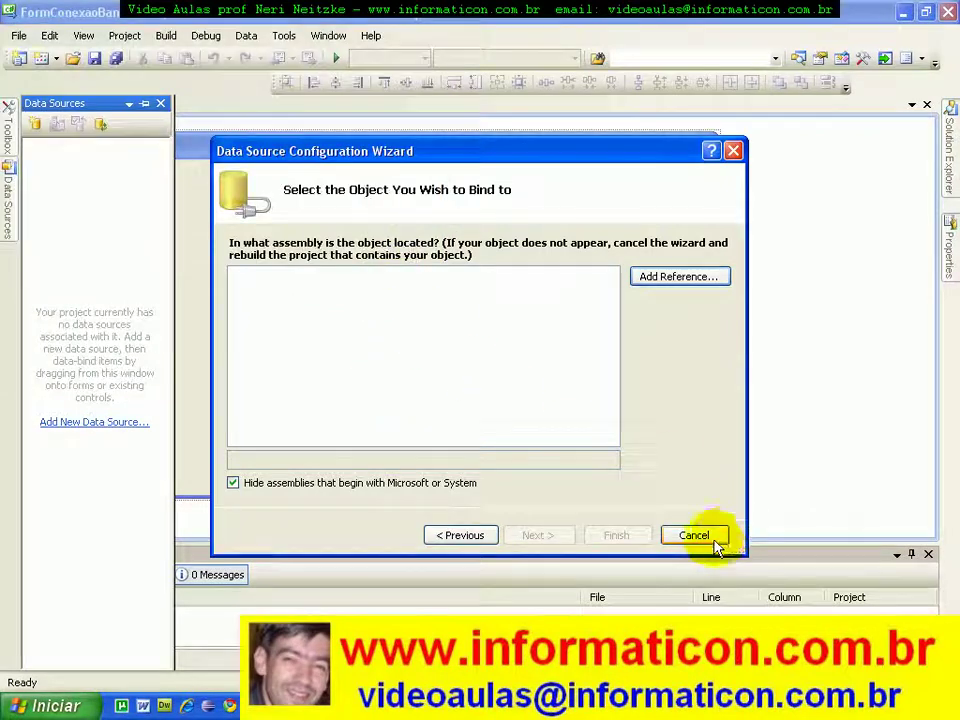
{"action": "left_click", "coordinate": [718, 538]}
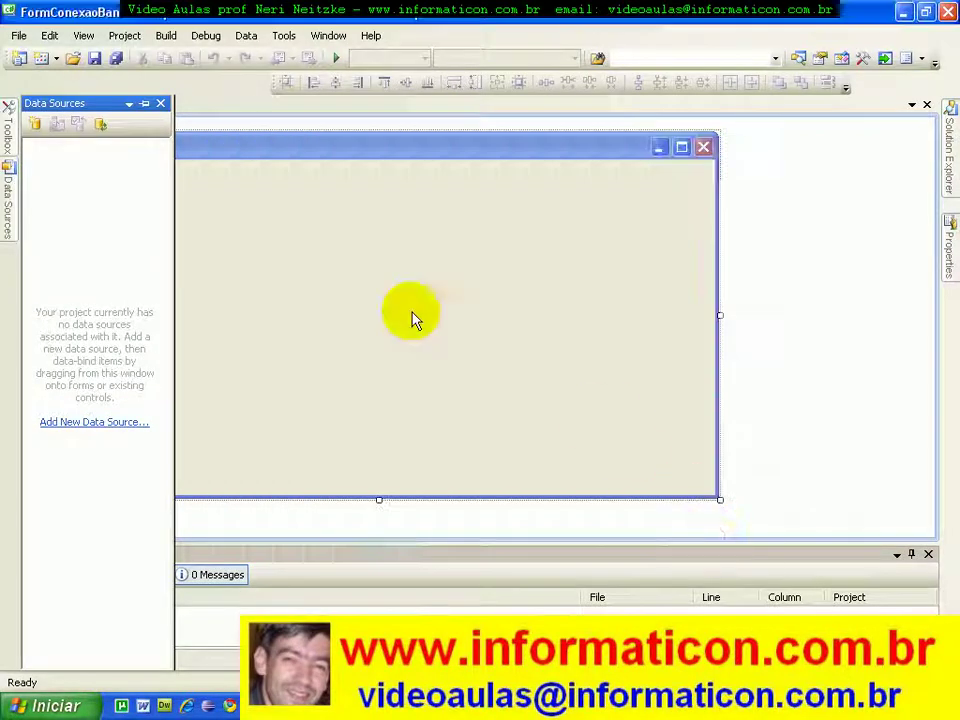
Start adding a new data source of type Database and choose casa.mdf as its data connection
{"action": "left_click", "coordinate": [118, 422]}
{"action": "left_click", "coordinate": [290, 278]}
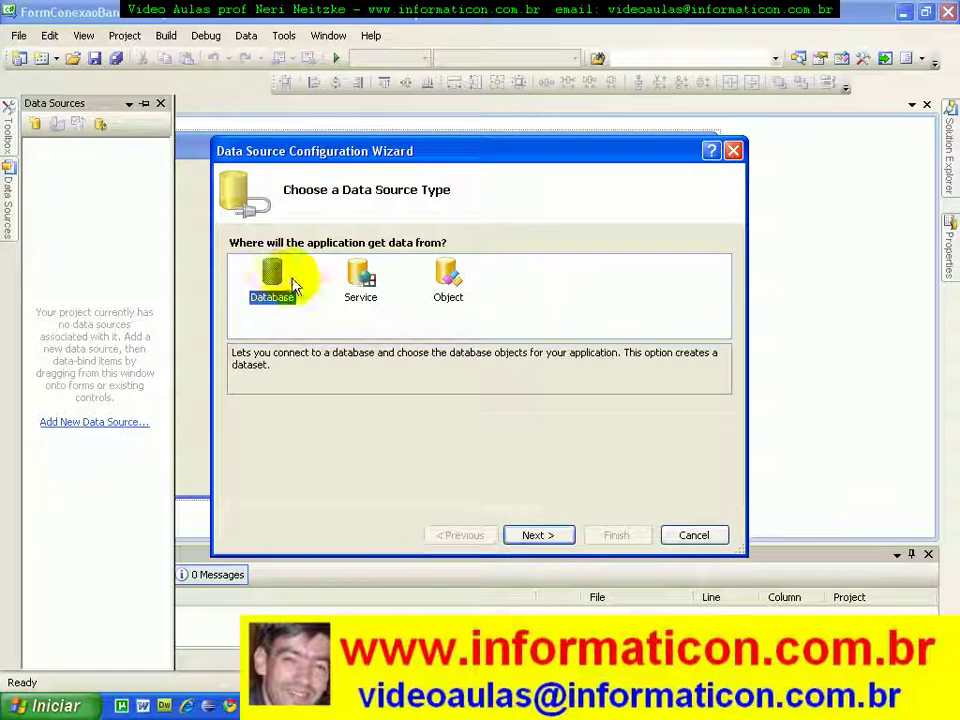
{"action": "left_click", "coordinate": [555, 535]}
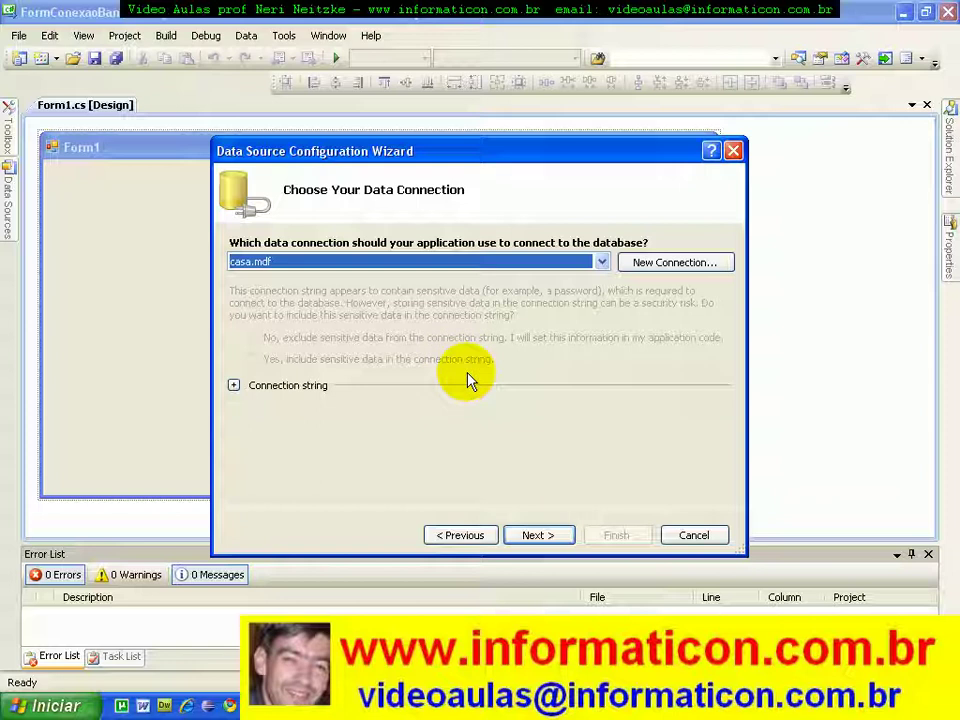
{"action": "left_click", "coordinate": [505, 266]}
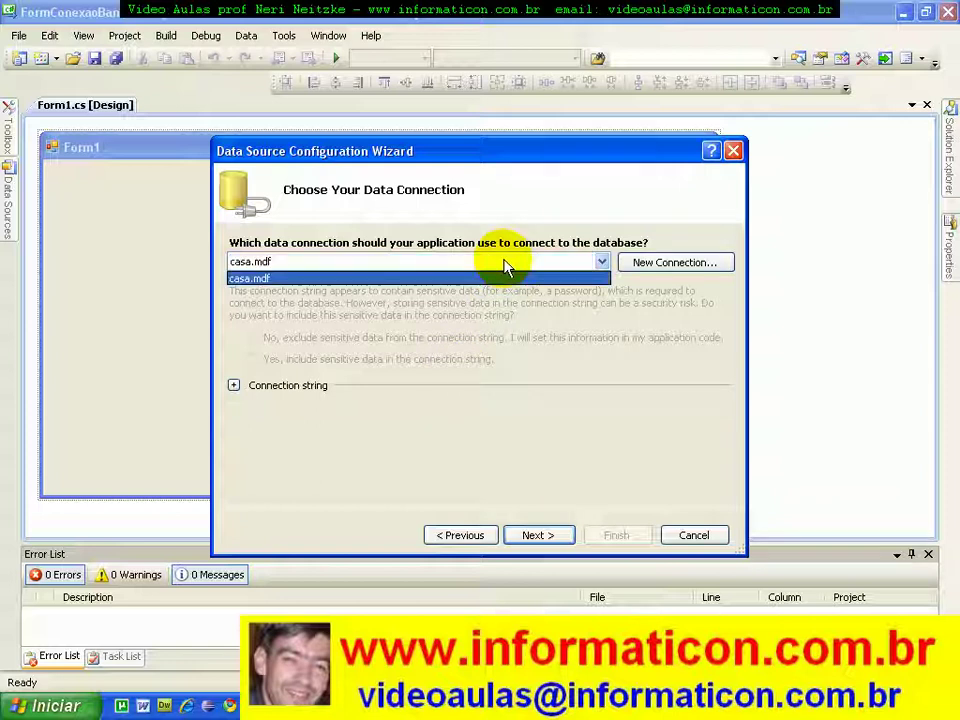
{"action": "left_click", "coordinate": [275, 279]}
{"action": "left_click", "coordinate": [700, 268]}
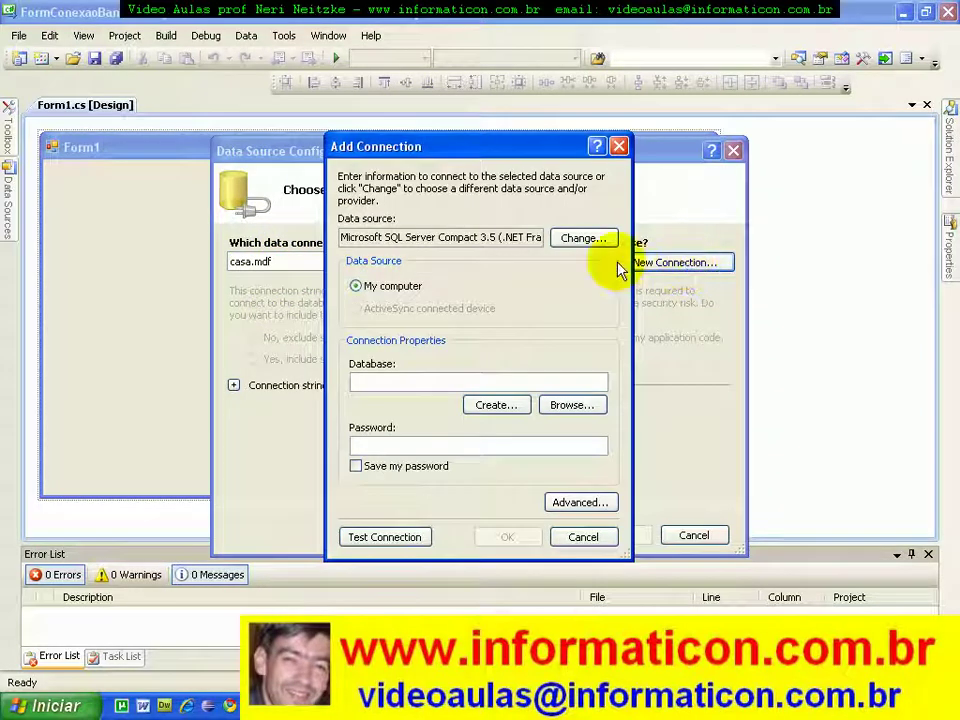
{"action": "left_click_drag", "start_coordinate": [497, 152], "coordinate": [430, 178]}
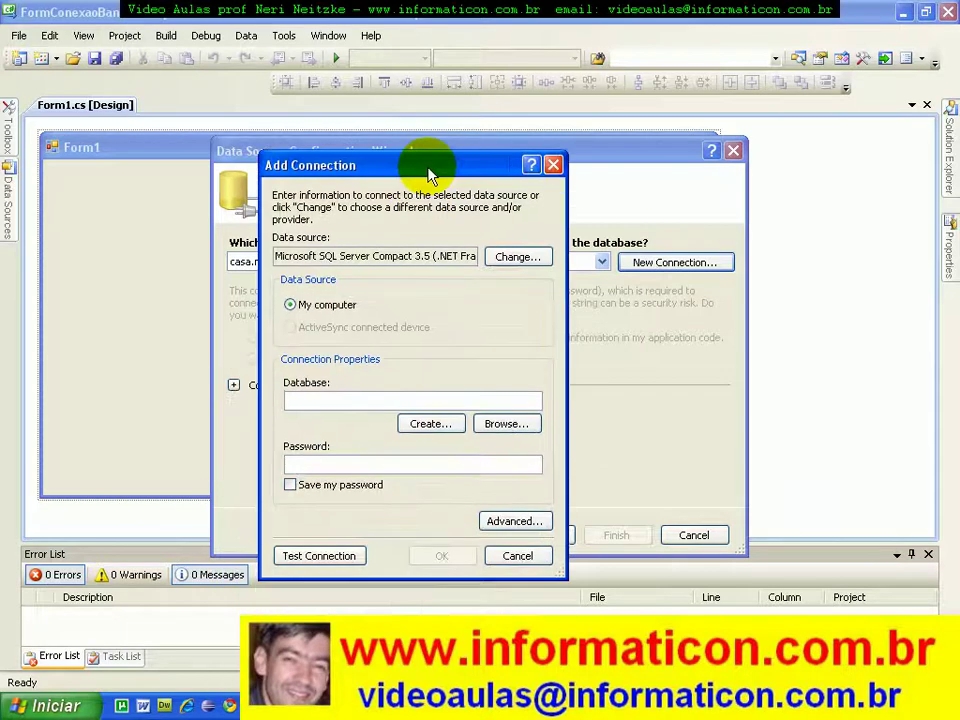
{"action": "left_click", "coordinate": [525, 555]}
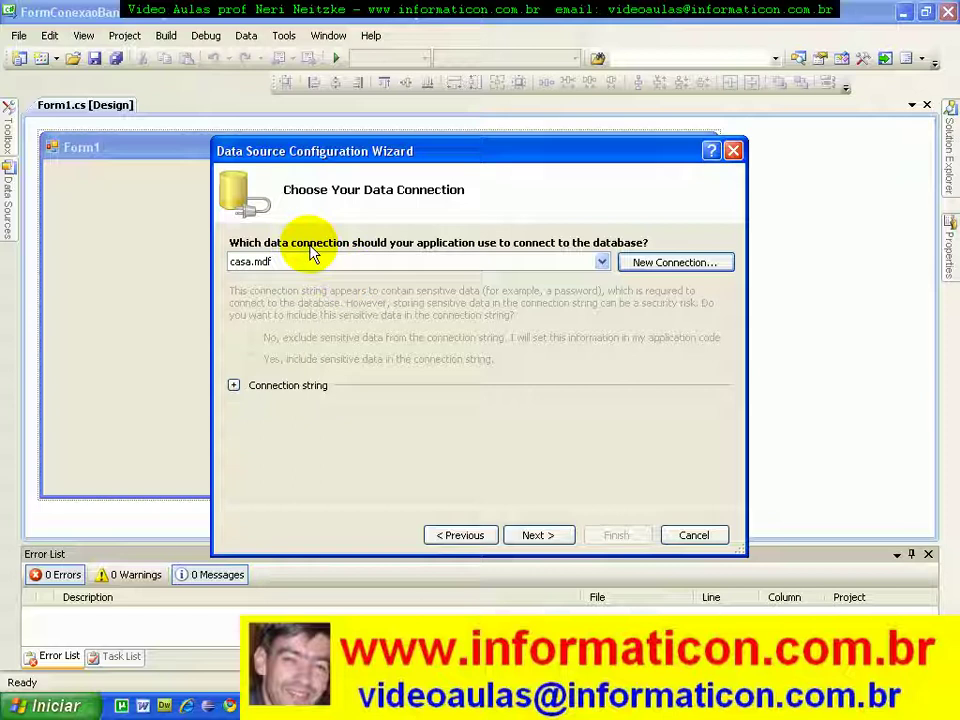
Start a new connection from the data source wizard and set its data source to Microsoft SQL Server Database File
{"action": "left_click", "coordinate": [644, 261]}
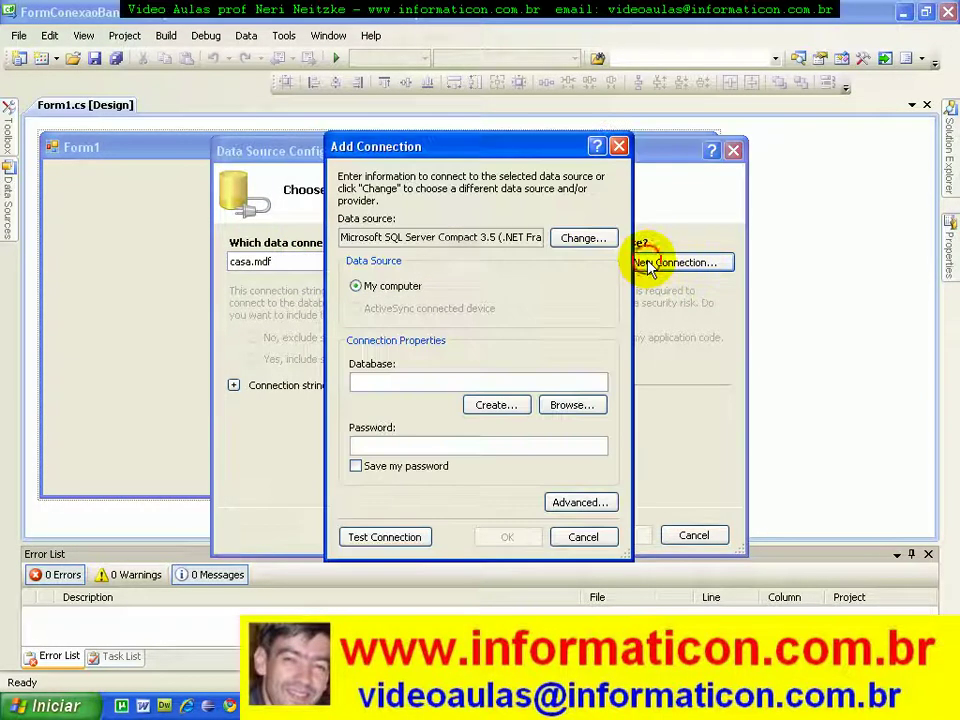
{"action": "left_click", "coordinate": [576, 240]}
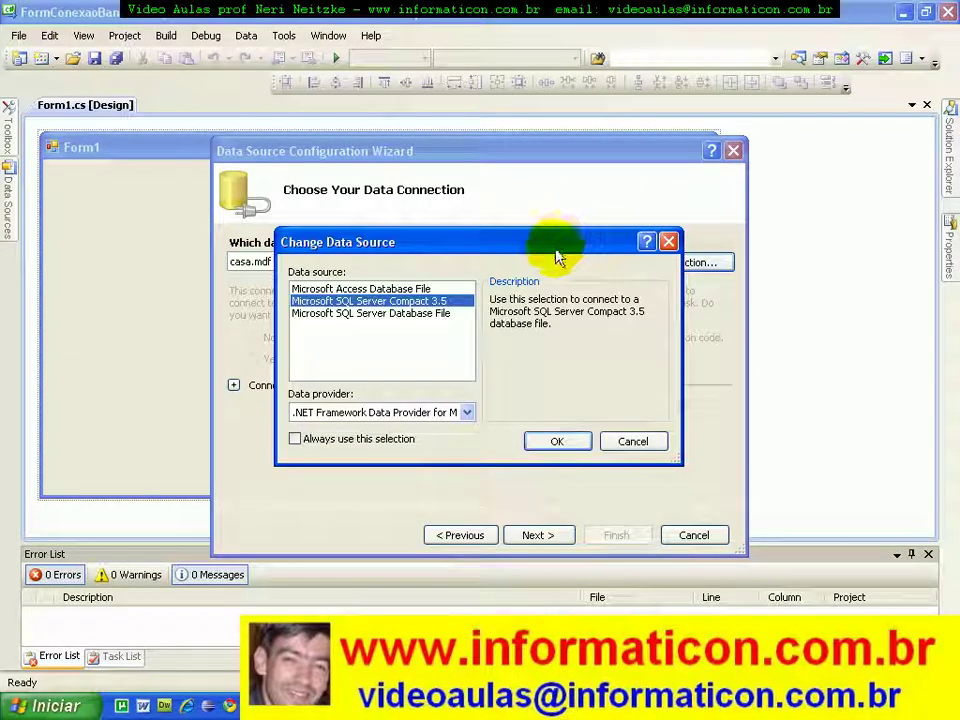
{"action": "left_click", "coordinate": [345, 288]}
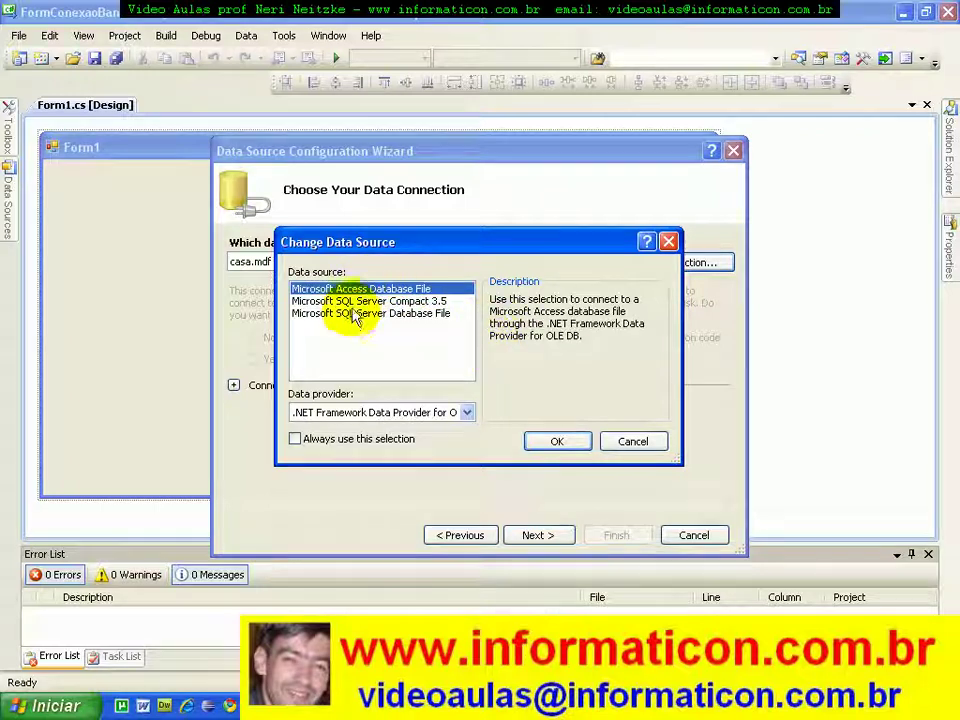
{"action": "left_click", "coordinate": [390, 302]}
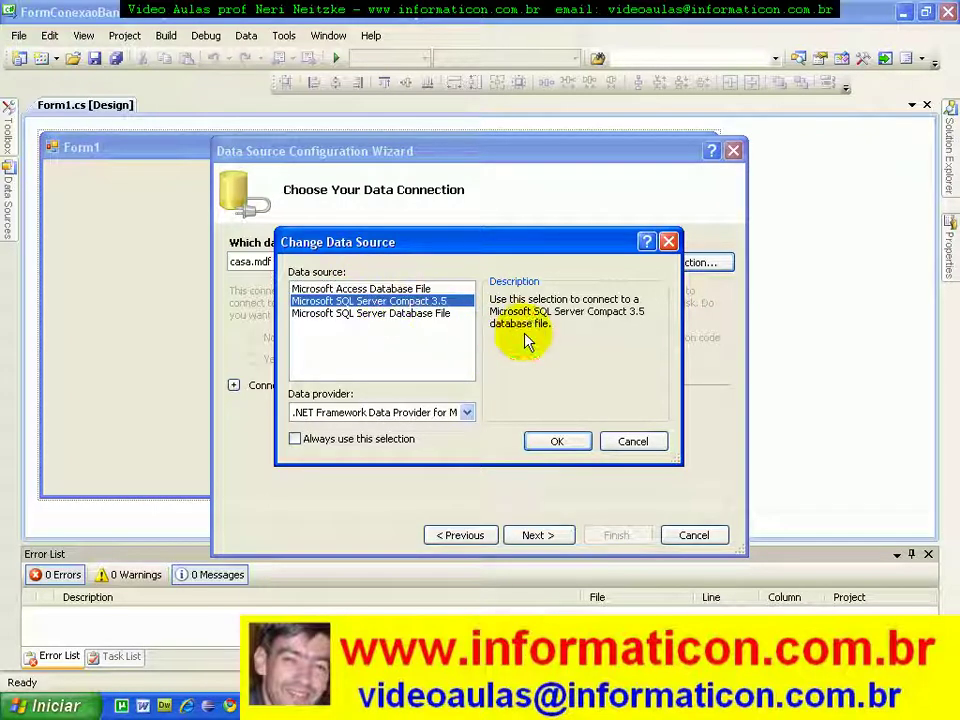
{"action": "left_click", "coordinate": [362, 314]}
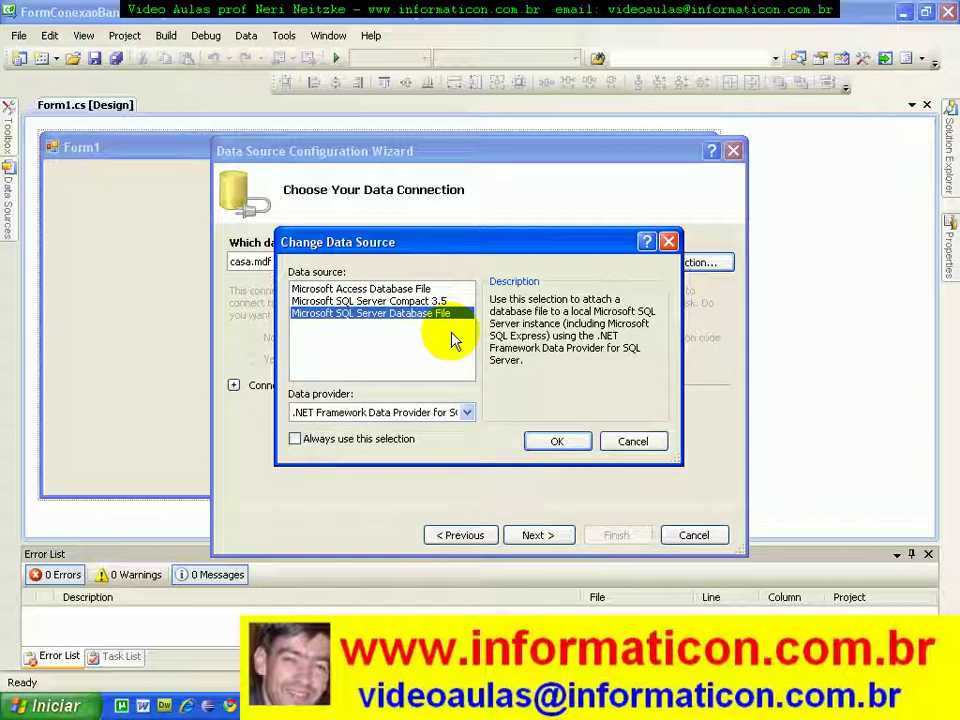
{"action": "left_click", "coordinate": [568, 446]}
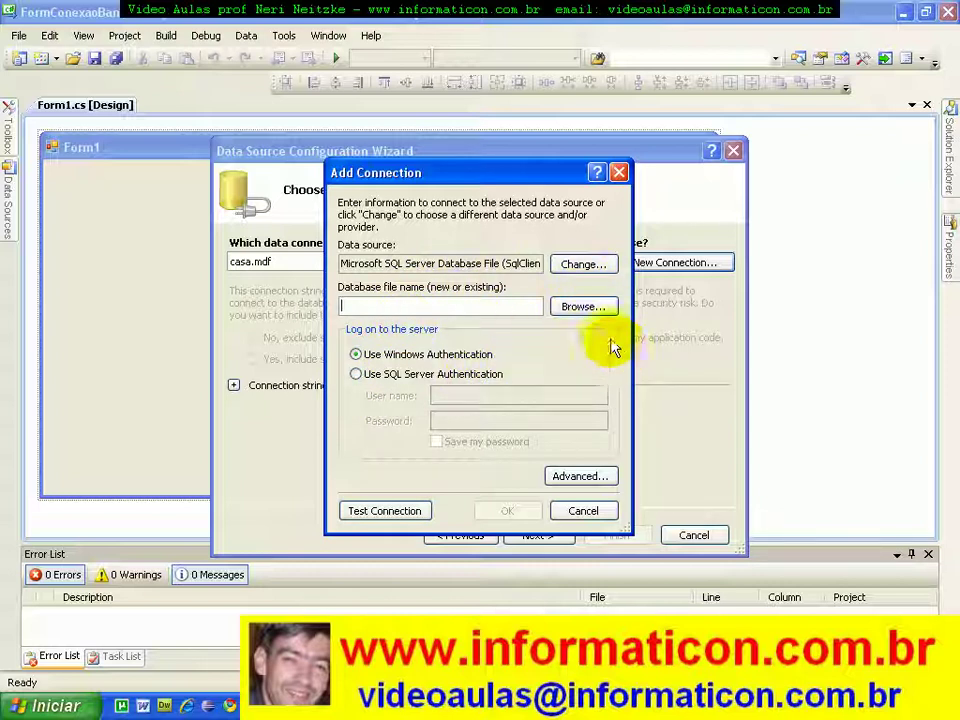
Change the new connection's data source to Microsoft SQL Server Compact 3.5
{"action": "left_click", "coordinate": [580, 265]}
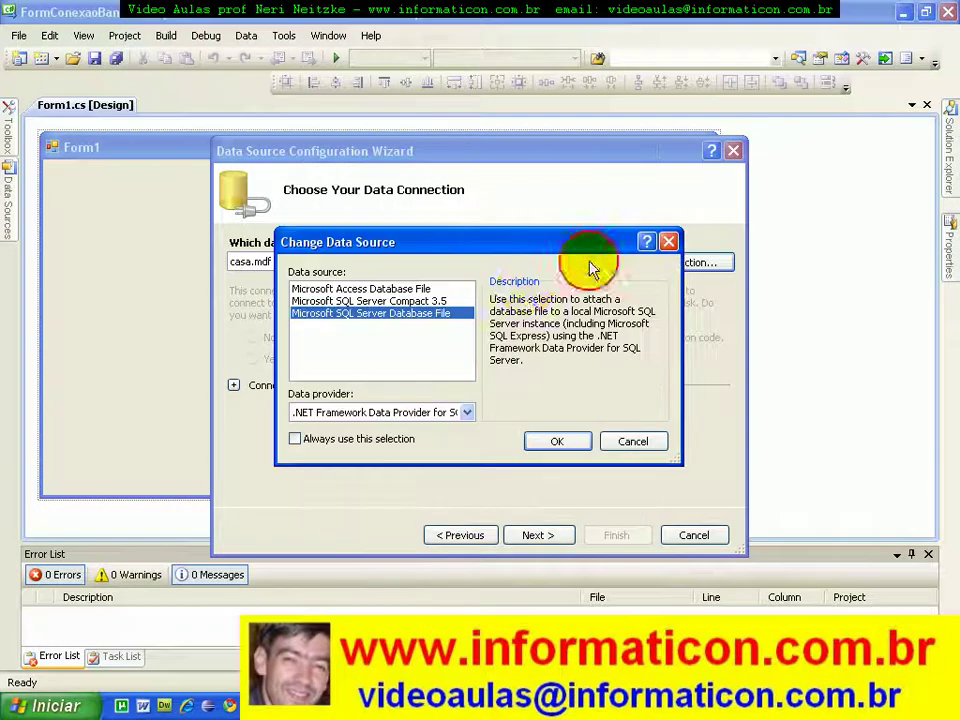
{"action": "left_click", "coordinate": [380, 300]}
{"action": "left_click", "coordinate": [566, 444]}
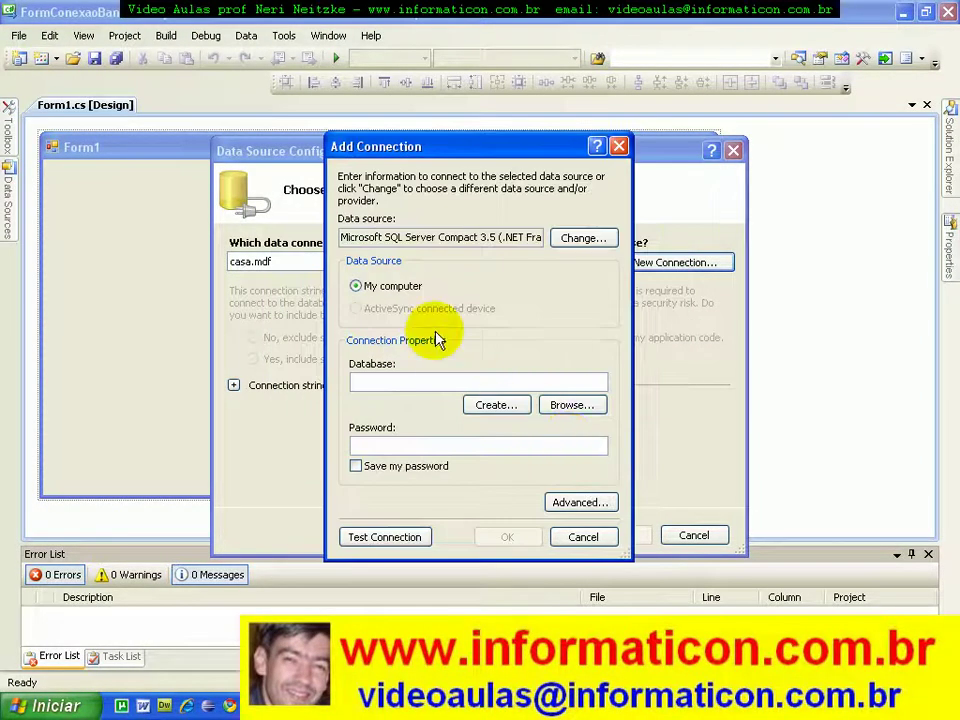
{"action": "left_click", "coordinate": [571, 406]}
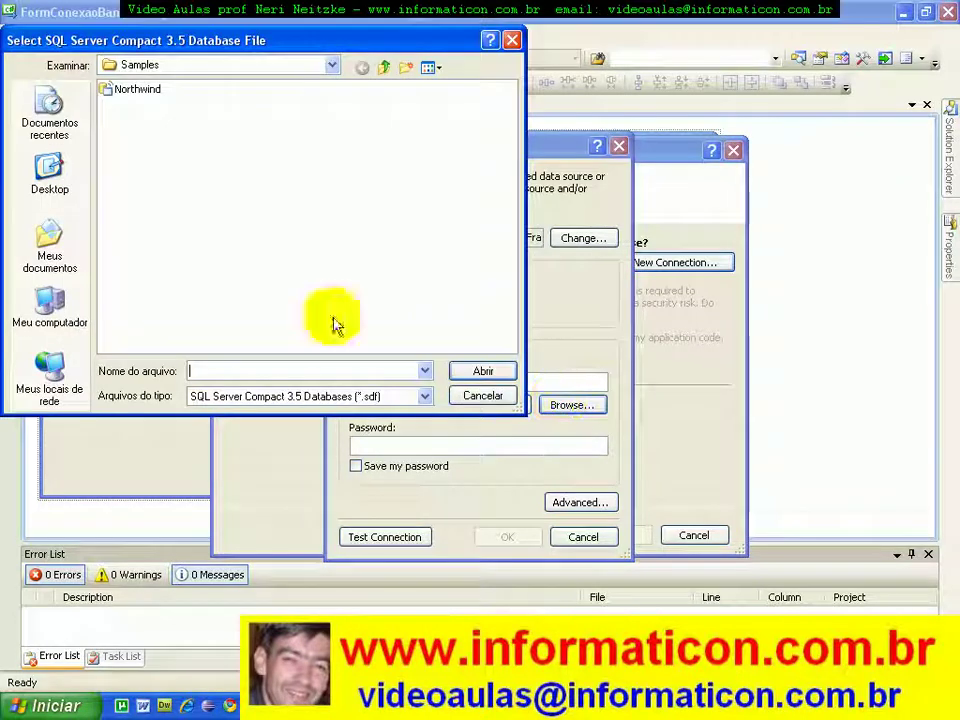
{"action": "left_click", "coordinate": [483, 396]}
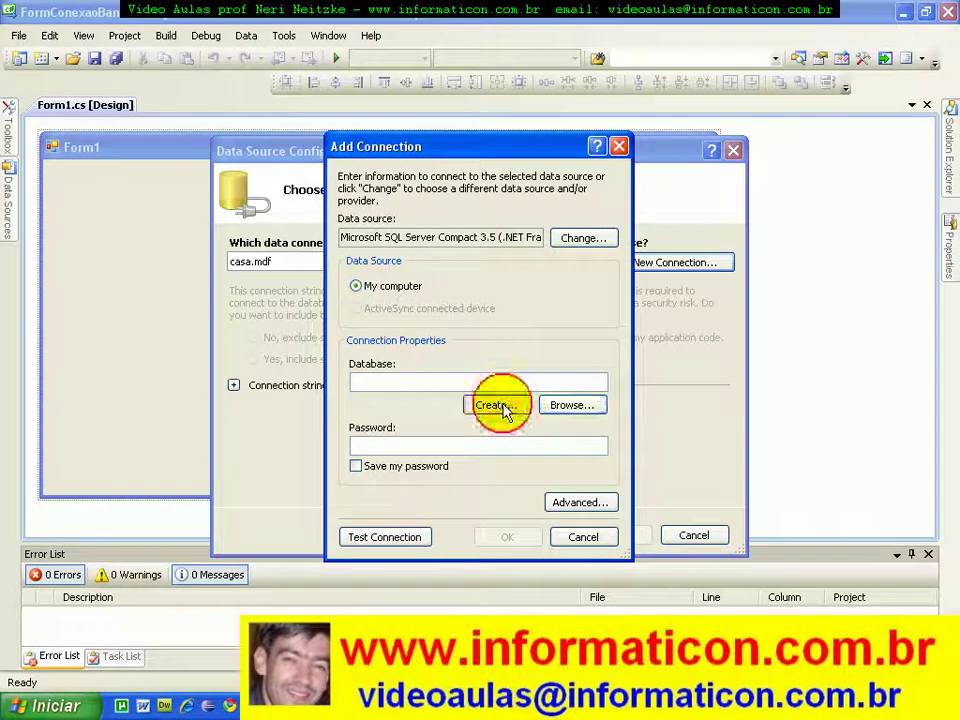
{"action": "left_click", "coordinate": [504, 408]}
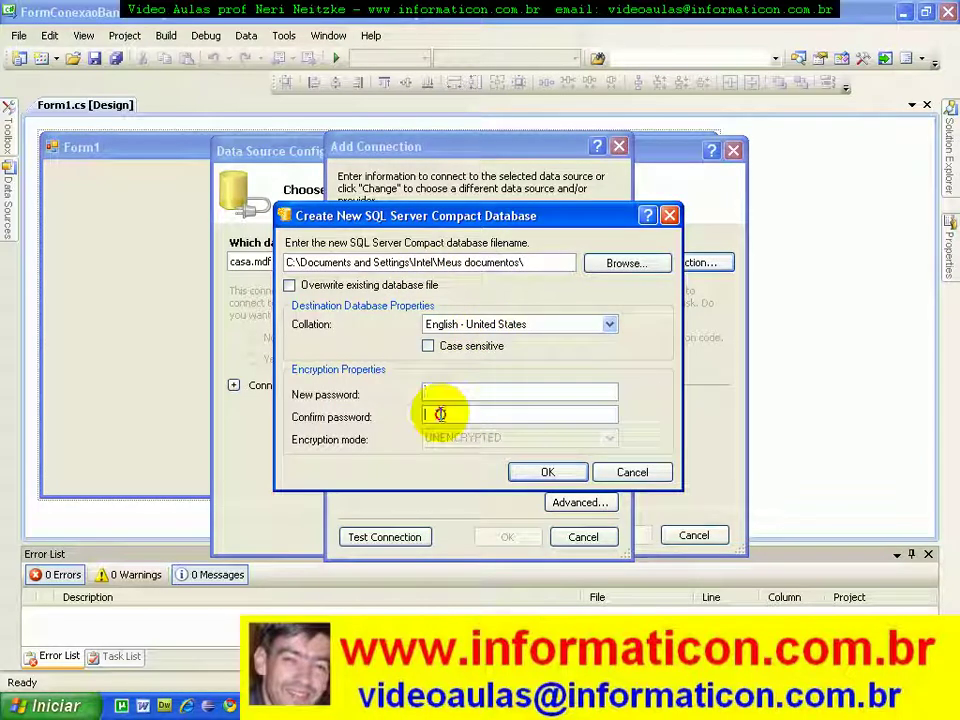
{"action": "left_click", "coordinate": [632, 472]}
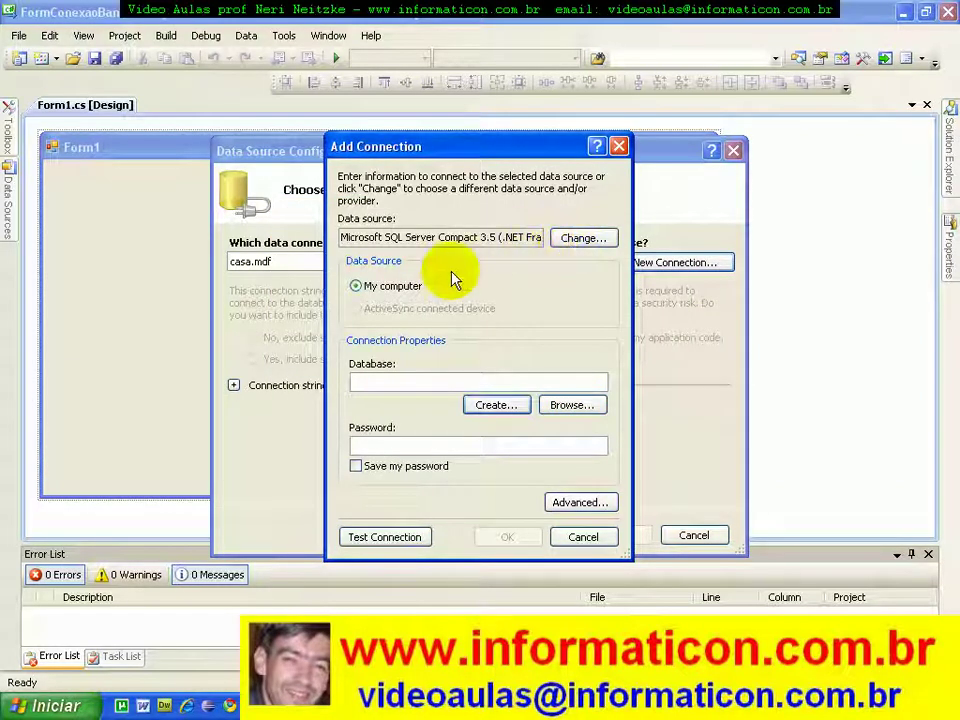
Change the new connection's data source to Microsoft Access Database File
{"action": "left_click", "coordinate": [572, 243]}
{"action": "left_click", "coordinate": [356, 289]}
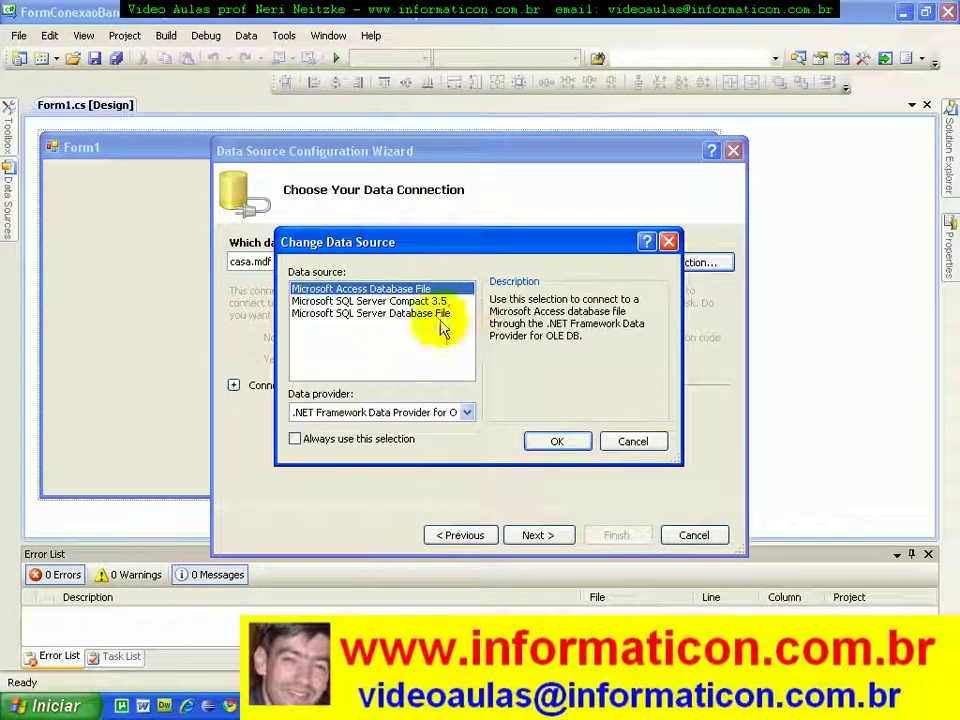
{"action": "left_click", "coordinate": [560, 446]}
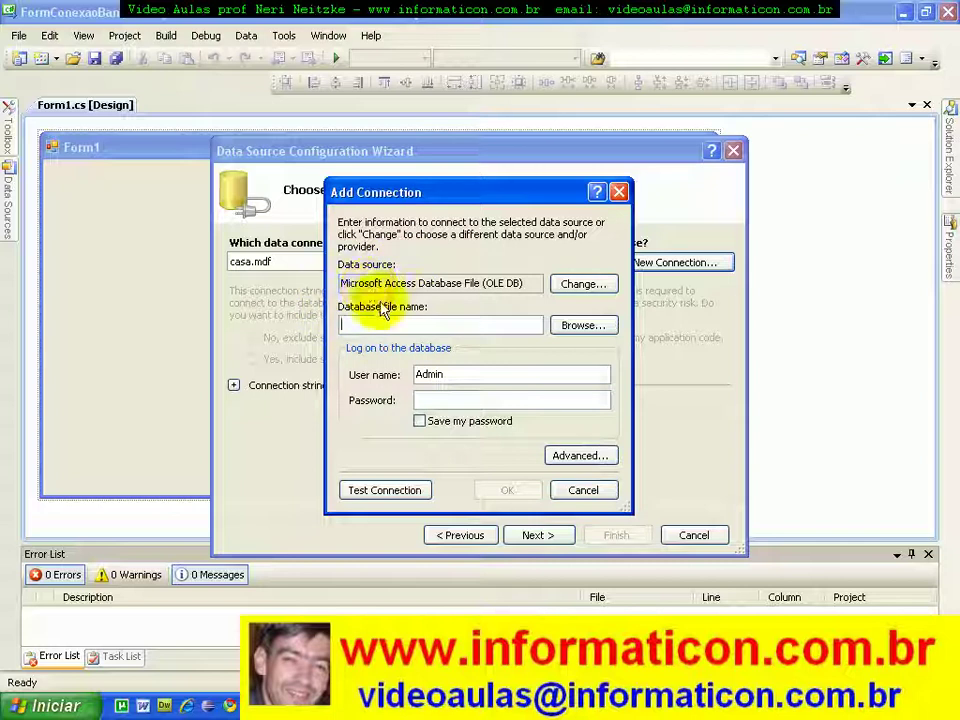
Choose D:\estoque\bancoDados\estoque.mdb as the database file of the new Access connection
{"action": "left_click", "coordinate": [596, 327]}
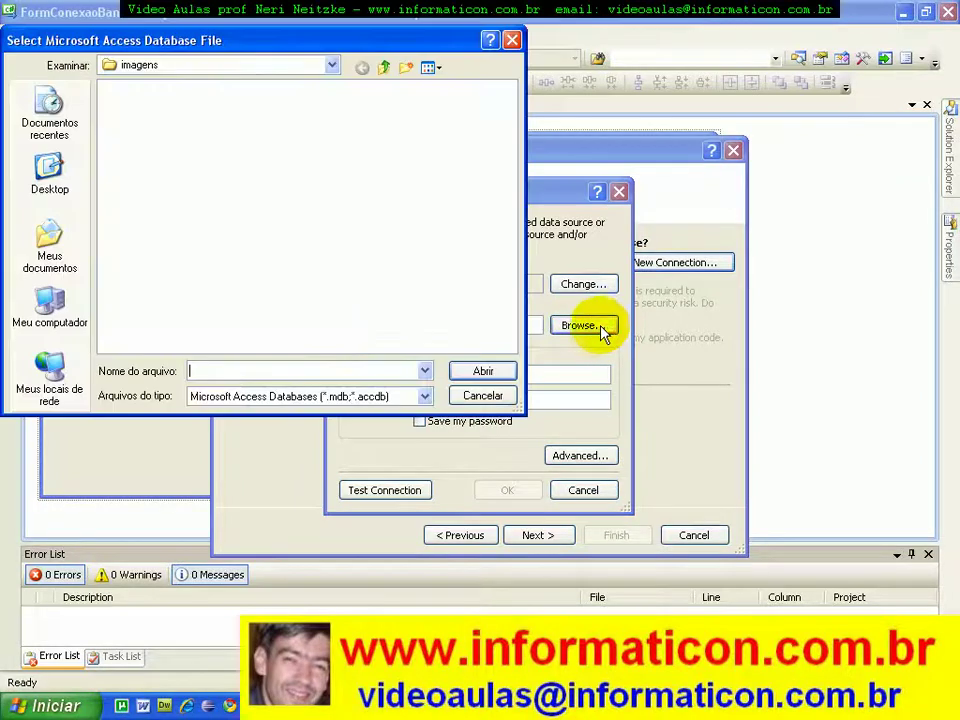
{"action": "left_click", "coordinate": [246, 68]}
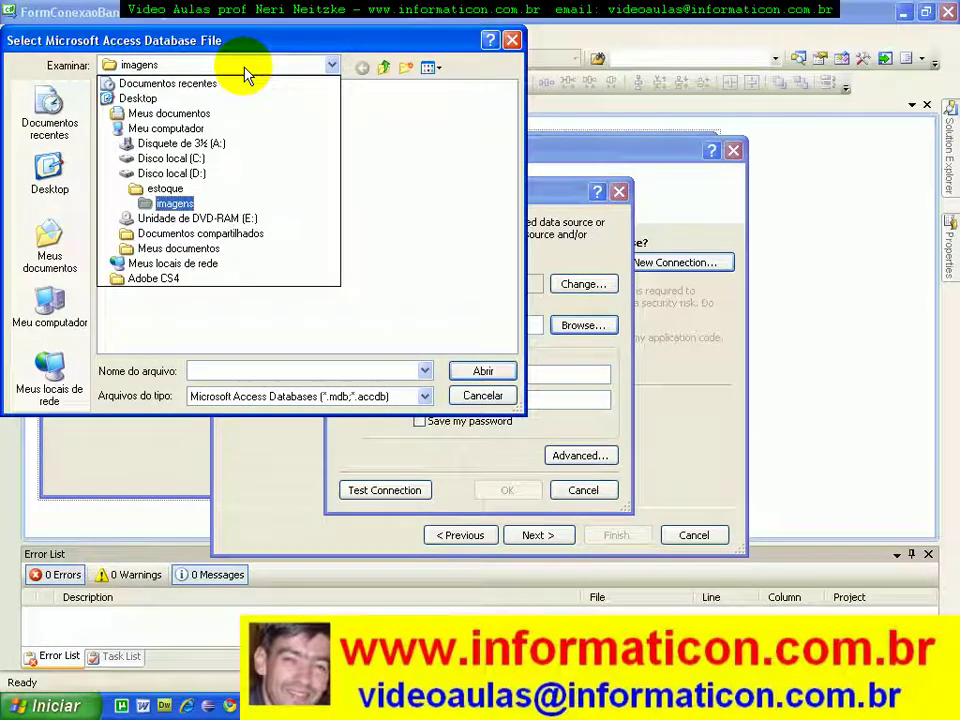
{"action": "left_click", "coordinate": [236, 155]}
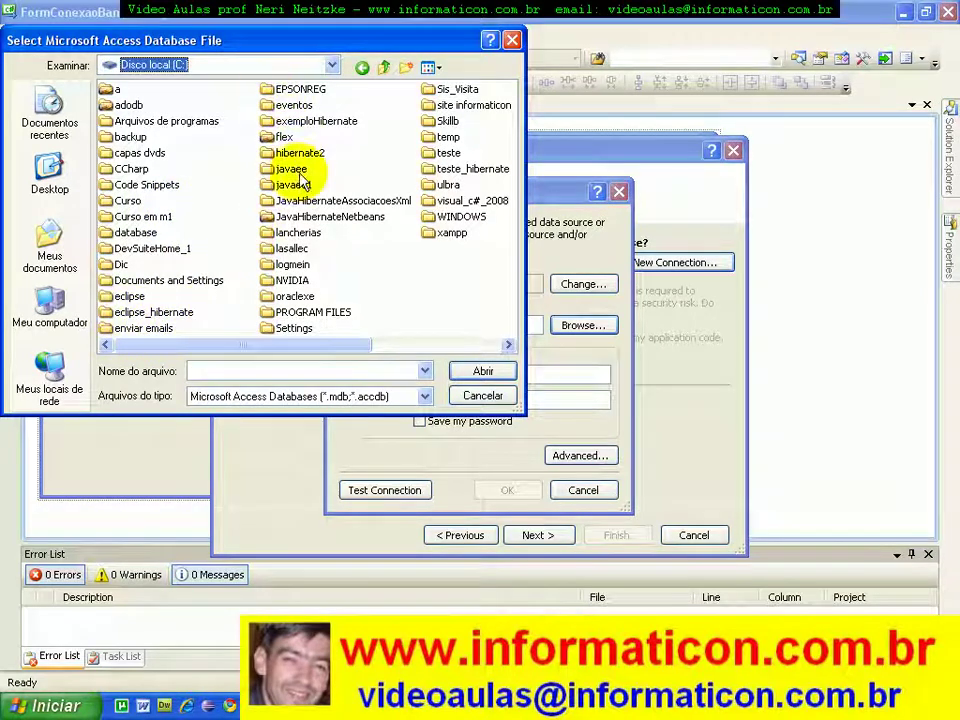
{"action": "left_click", "coordinate": [387, 68]}
{"action": "double_click", "coordinate": [165, 120]}
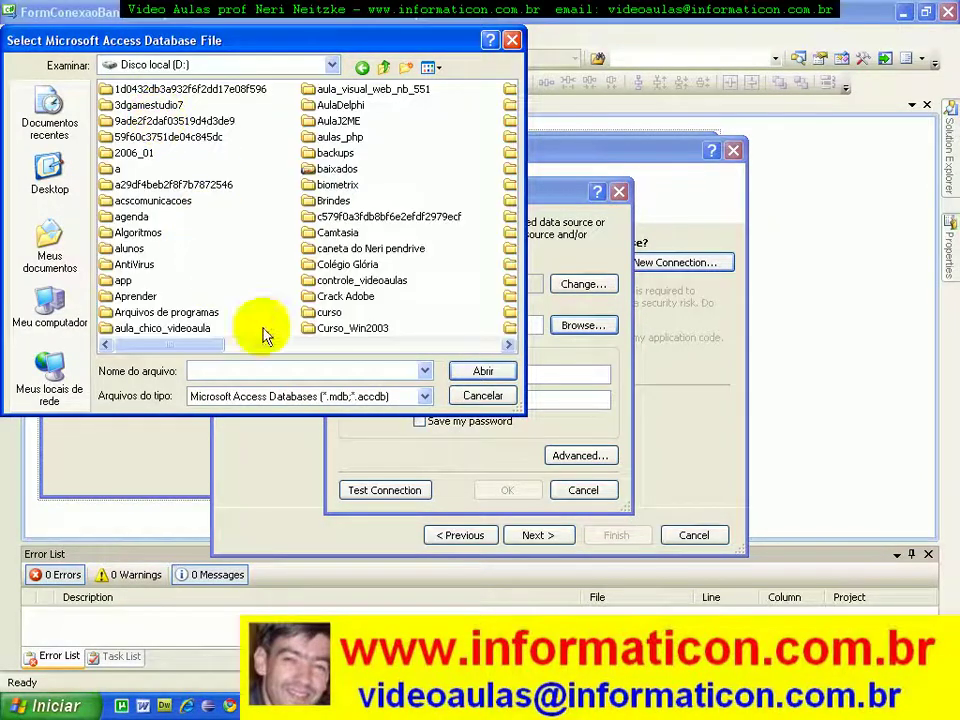
{"action": "left_click", "coordinate": [378, 345]}
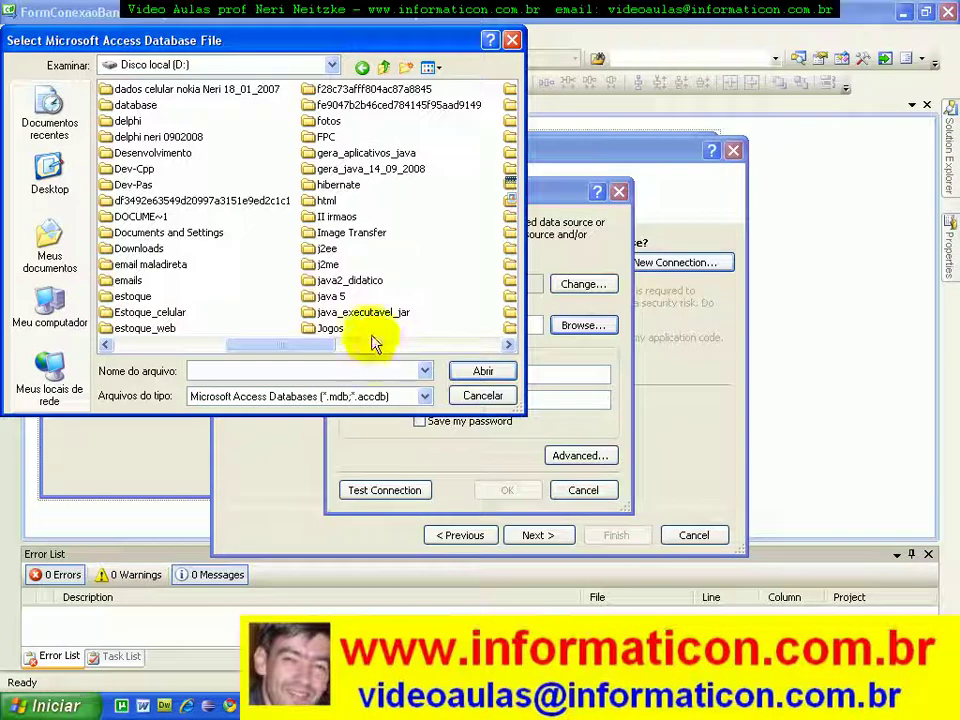
{"action": "double_click", "coordinate": [130, 296]}
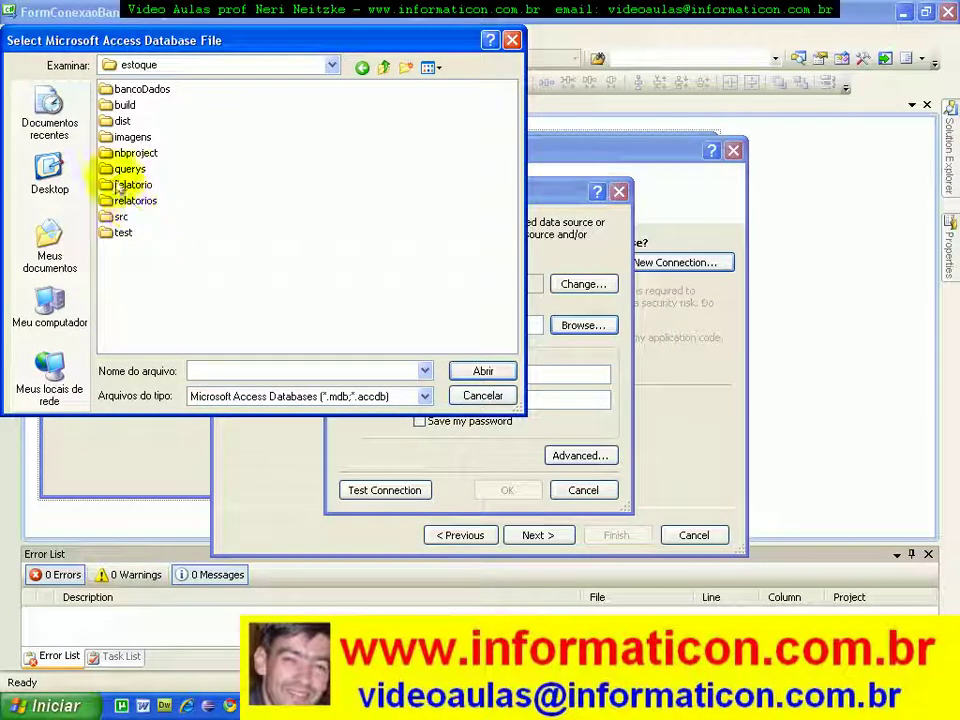
{"action": "double_click", "coordinate": [128, 90]}
{"action": "left_click", "coordinate": [134, 90]}
{"action": "double_click", "coordinate": [135, 91]}
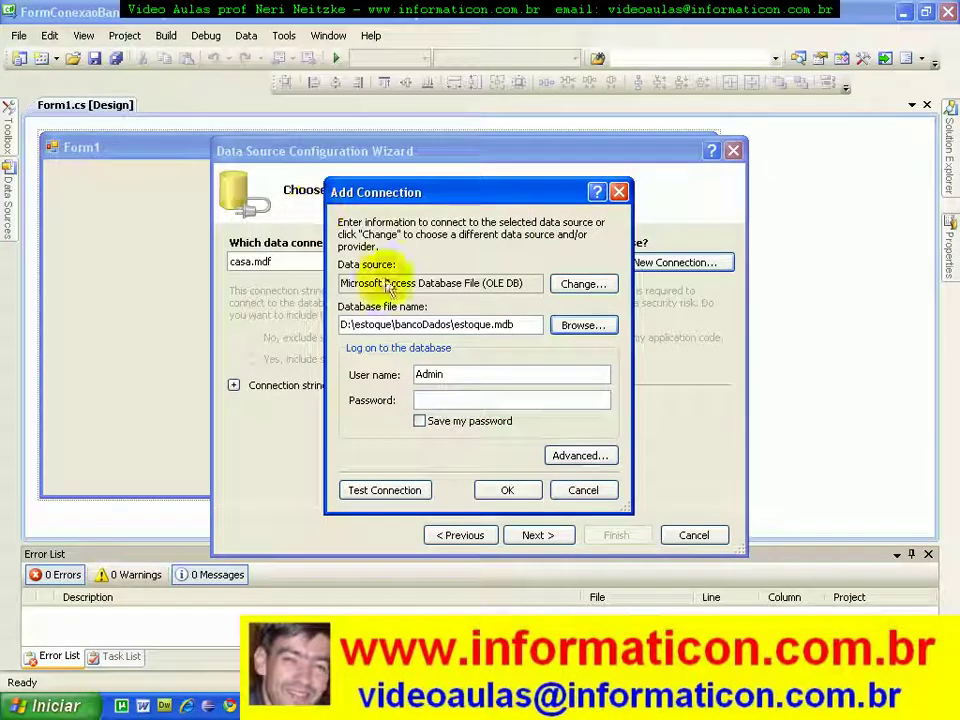
Test the connection to estoque.mdb and add it as the wizard's data connection
{"action": "left_click", "coordinate": [381, 493]}
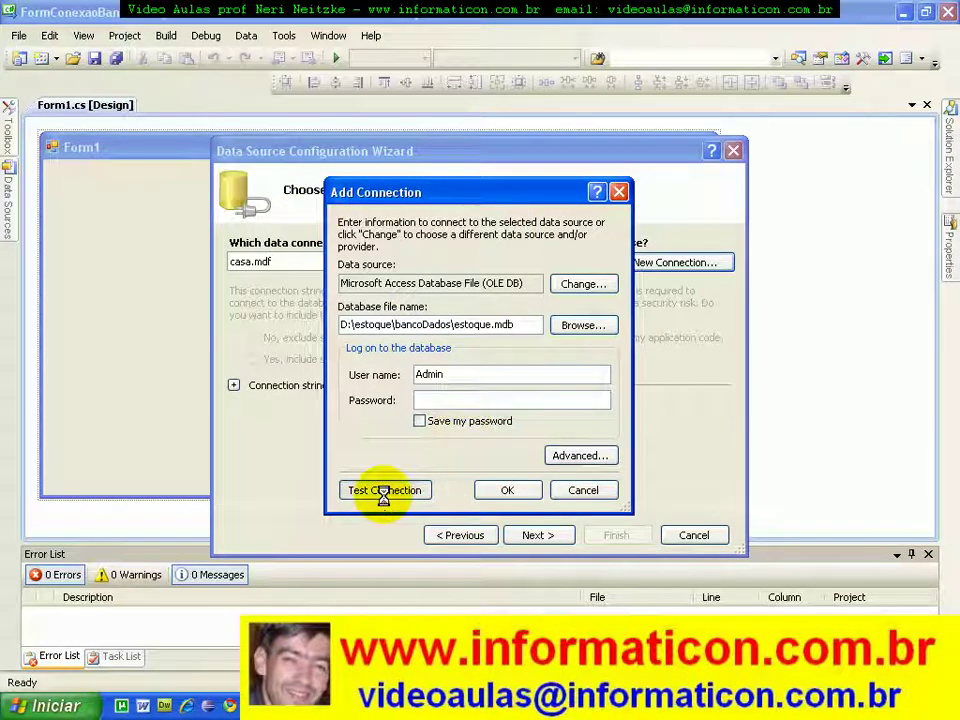
{"action": "left_click_drag", "start_coordinate": [483, 345], "coordinate": [460, 181]}
{"action": "left_click", "coordinate": [462, 243]}
{"action": "left_click", "coordinate": [510, 490]}
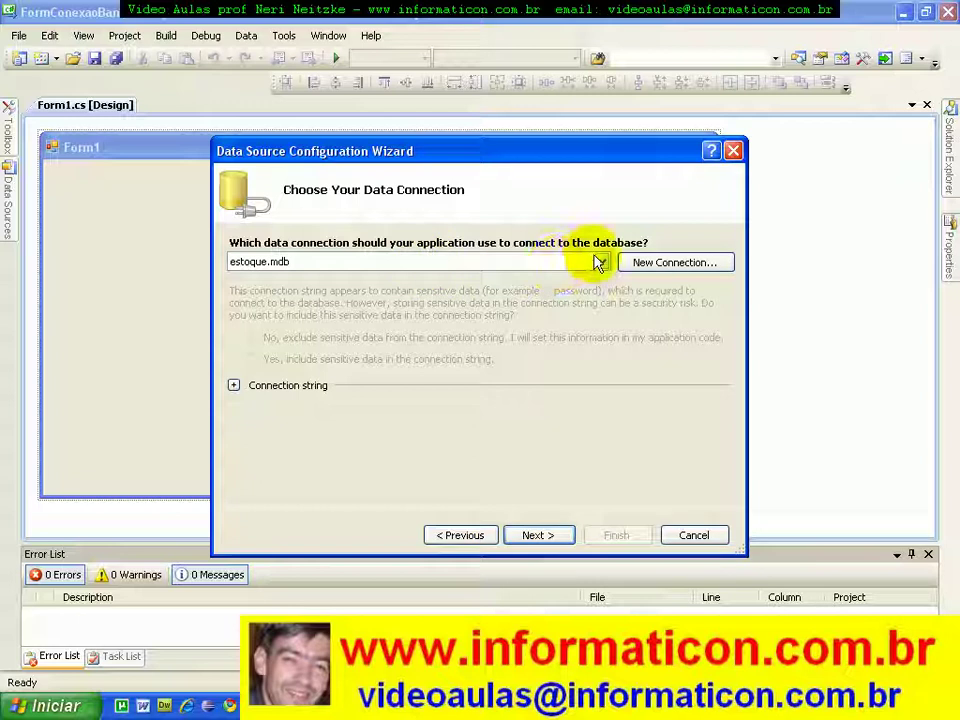
{"action": "left_click", "coordinate": [548, 538]}
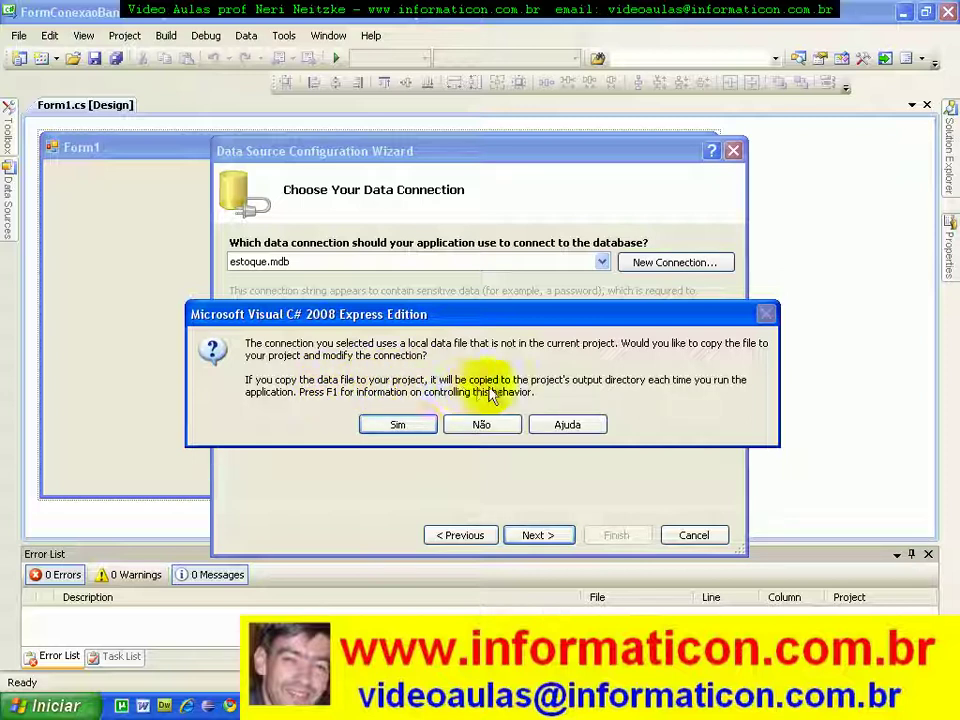
{"action": "left_click", "coordinate": [485, 430]}
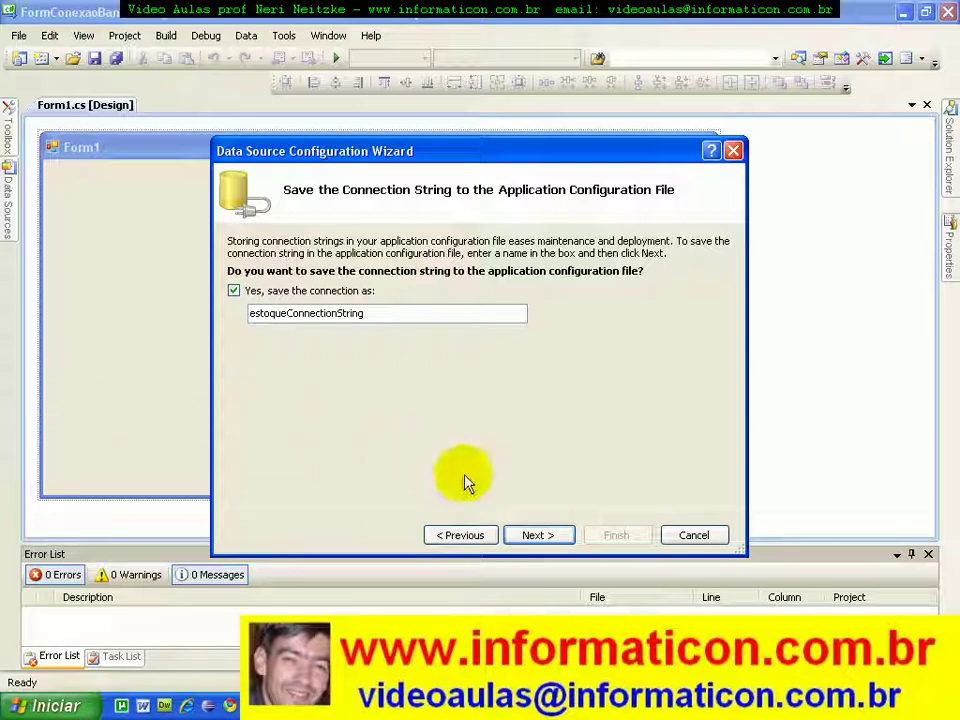
{"action": "left_click", "coordinate": [482, 538]}
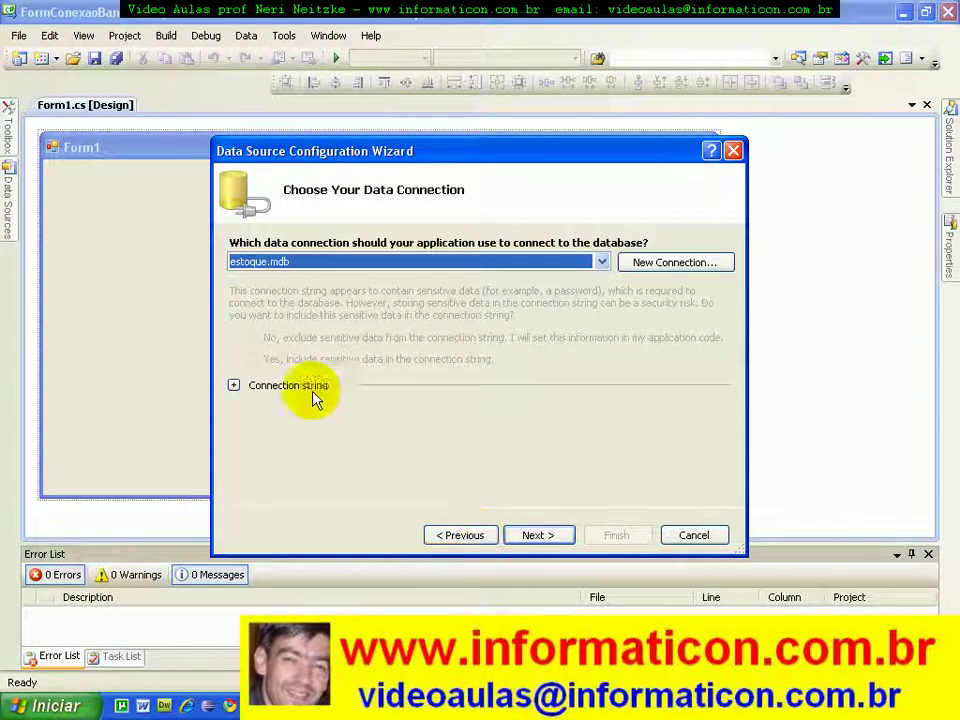
{"action": "left_click", "coordinate": [530, 536]}
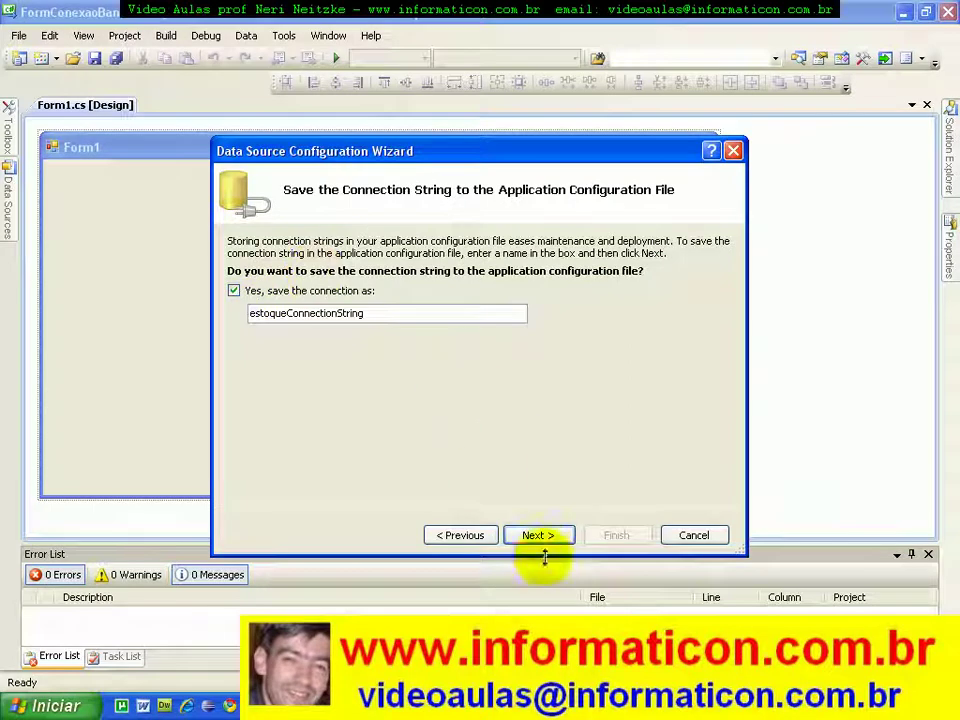
{"action": "left_click", "coordinate": [546, 540]}
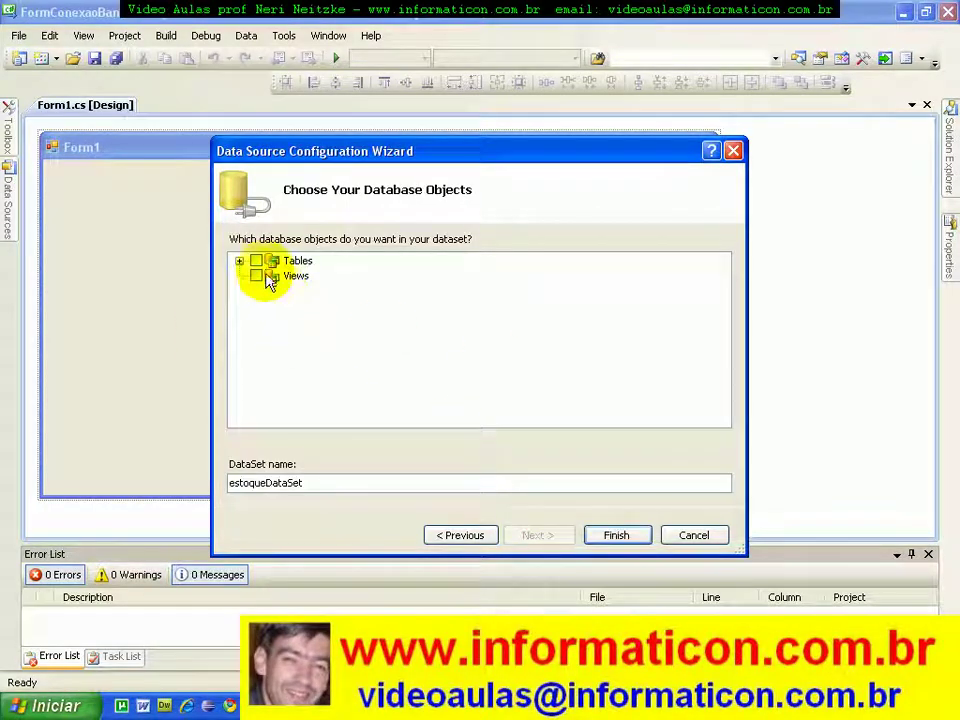
{"action": "left_click", "coordinate": [692, 537]}
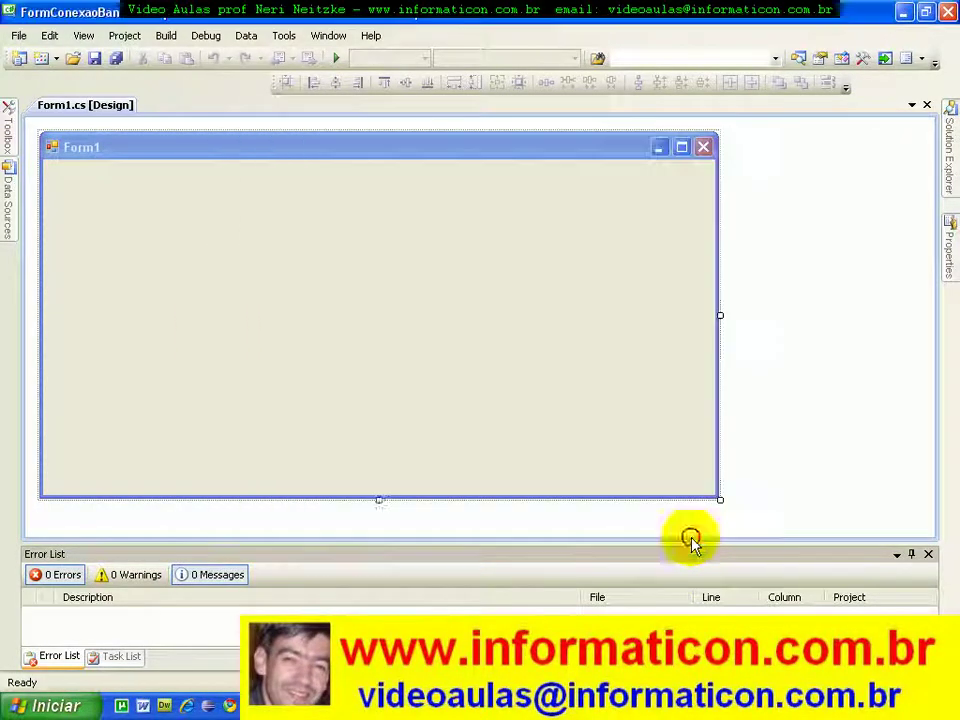
Show the data sources, start adding a new one of type Database and choose estoque.mdb as its data connection
{"action": "left_click", "coordinate": [246, 36]}
{"action": "left_click", "coordinate": [268, 57]}
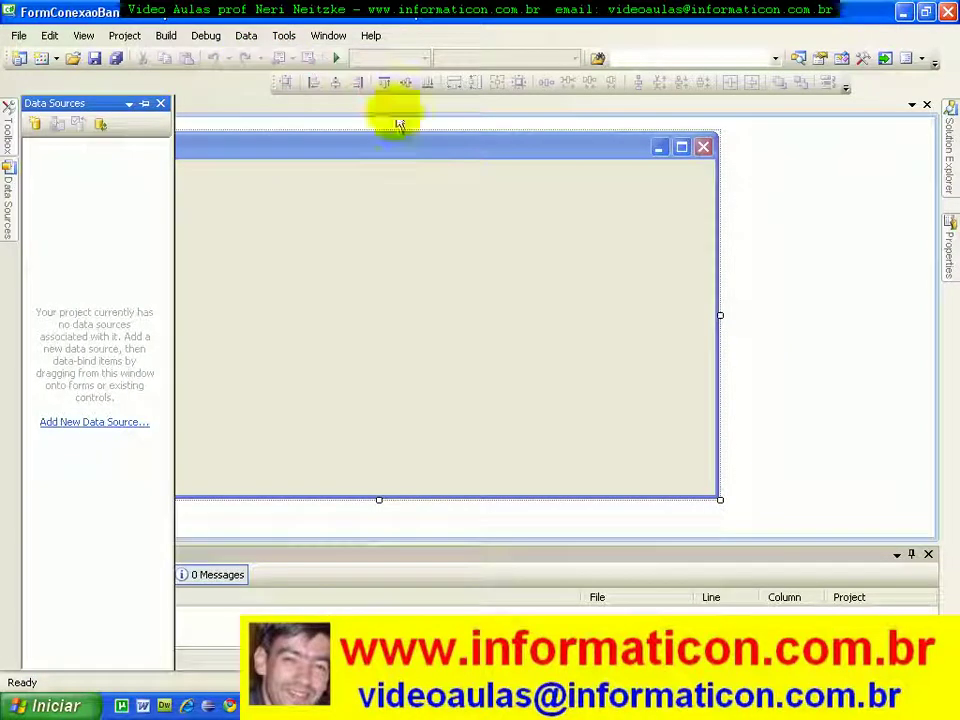
{"action": "left_click", "coordinate": [96, 424]}
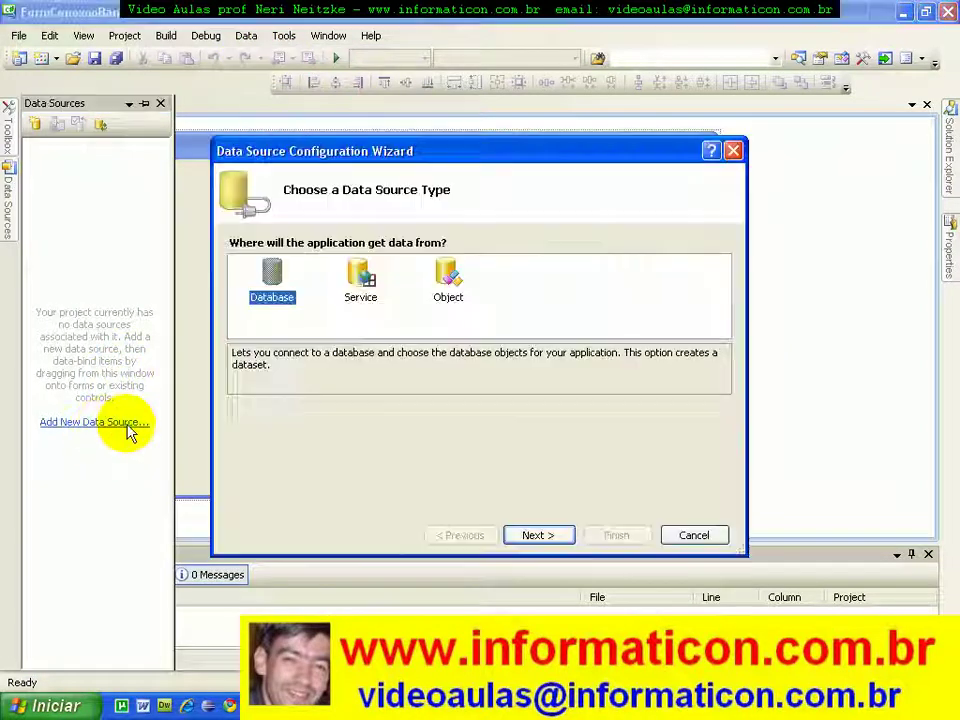
{"action": "left_click", "coordinate": [537, 535]}
{"action": "left_click", "coordinate": [598, 263]}
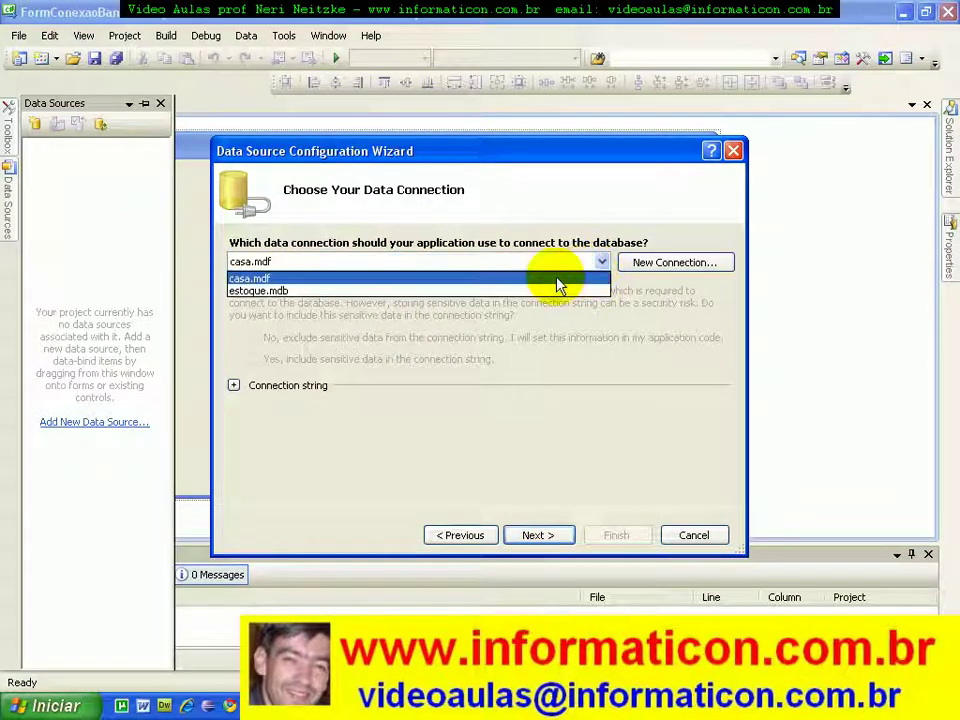
{"action": "left_click", "coordinate": [450, 291]}
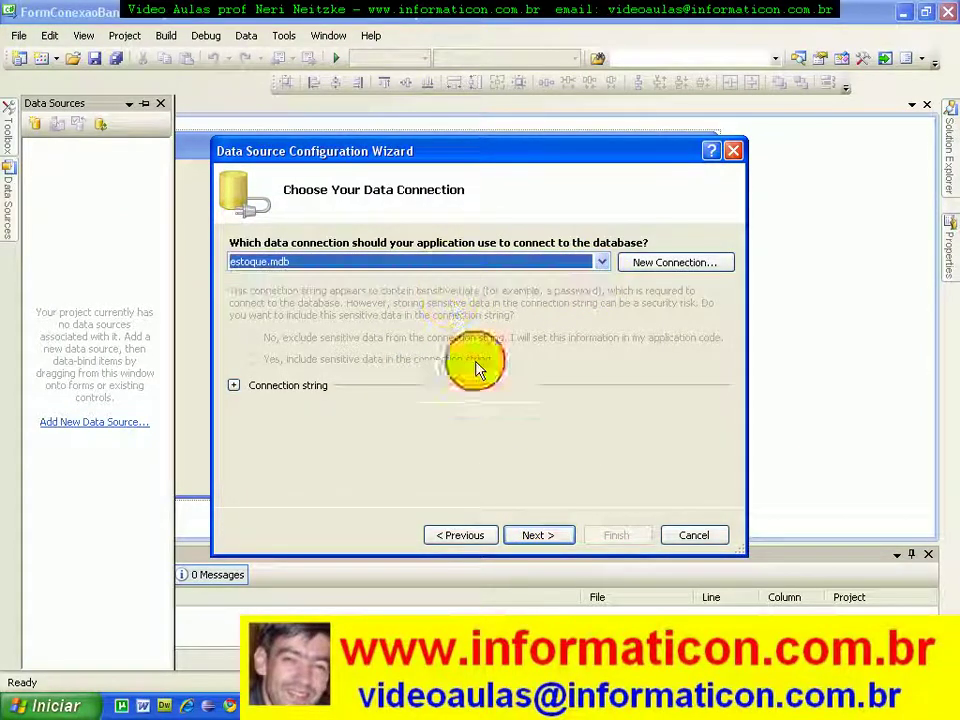
Save the connection string to the application configuration file as estoqueConnectionString
{"action": "left_click", "coordinate": [537, 535]}
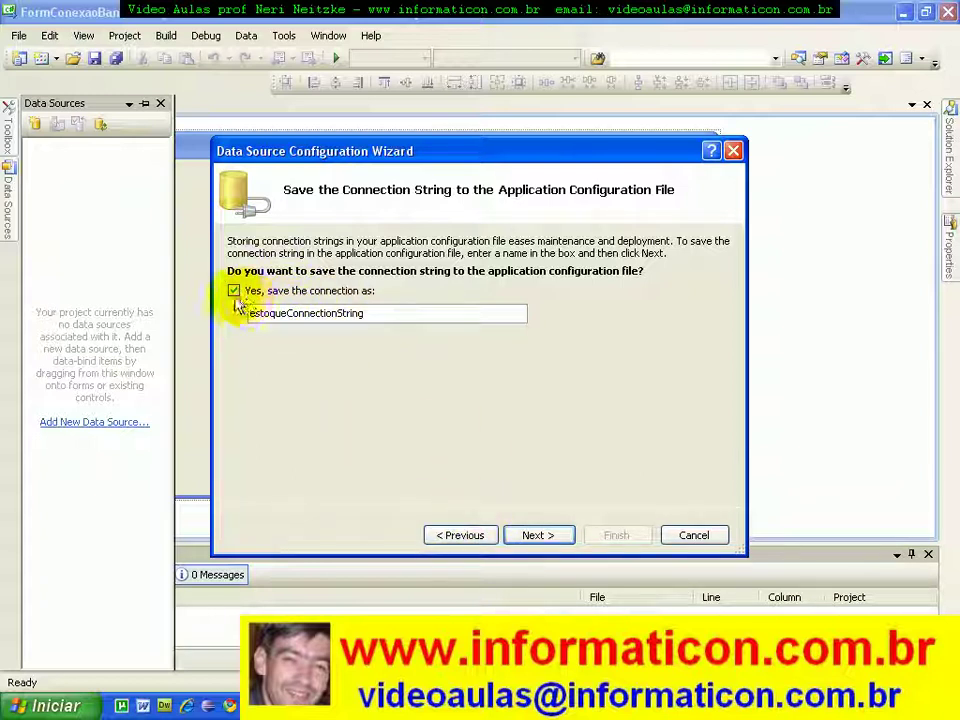
{"action": "left_click", "coordinate": [466, 536]}
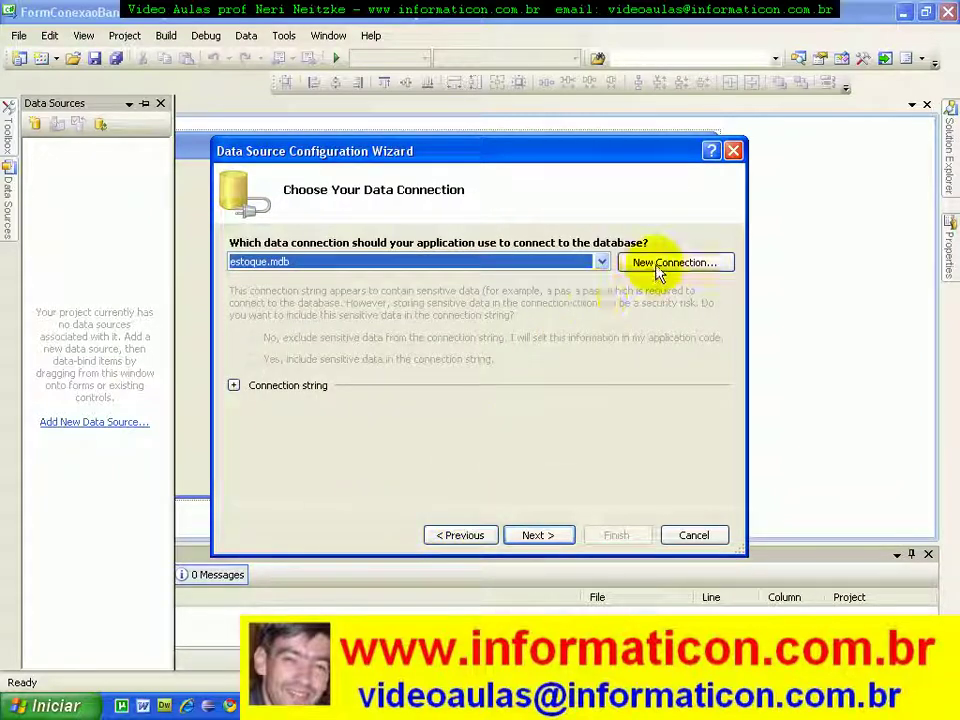
{"action": "left_click", "coordinate": [538, 537]}
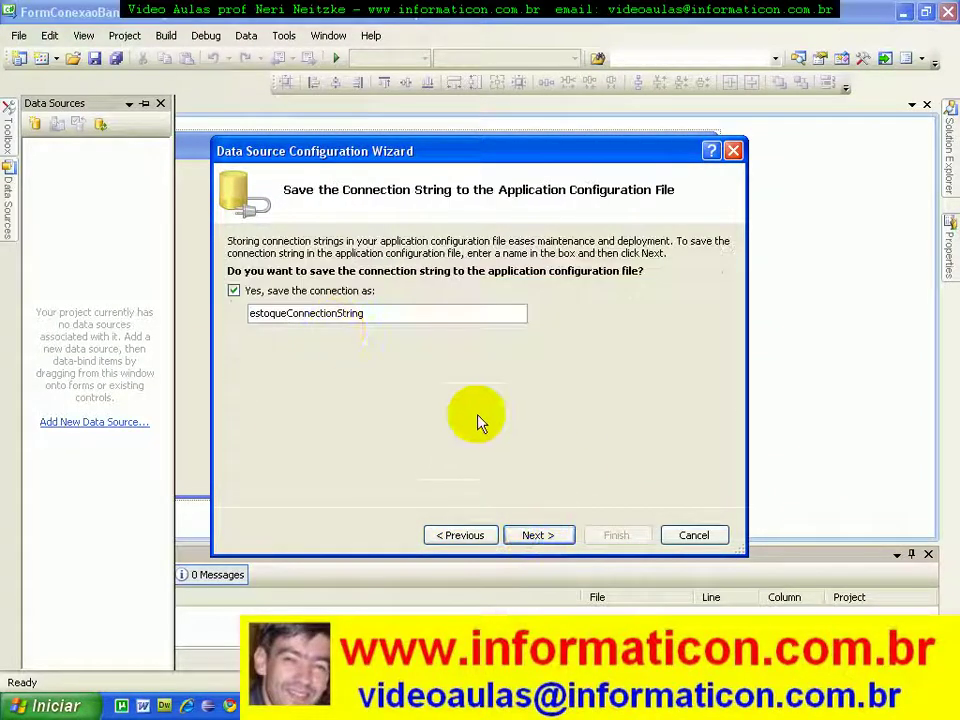
{"action": "left_click", "coordinate": [533, 535]}
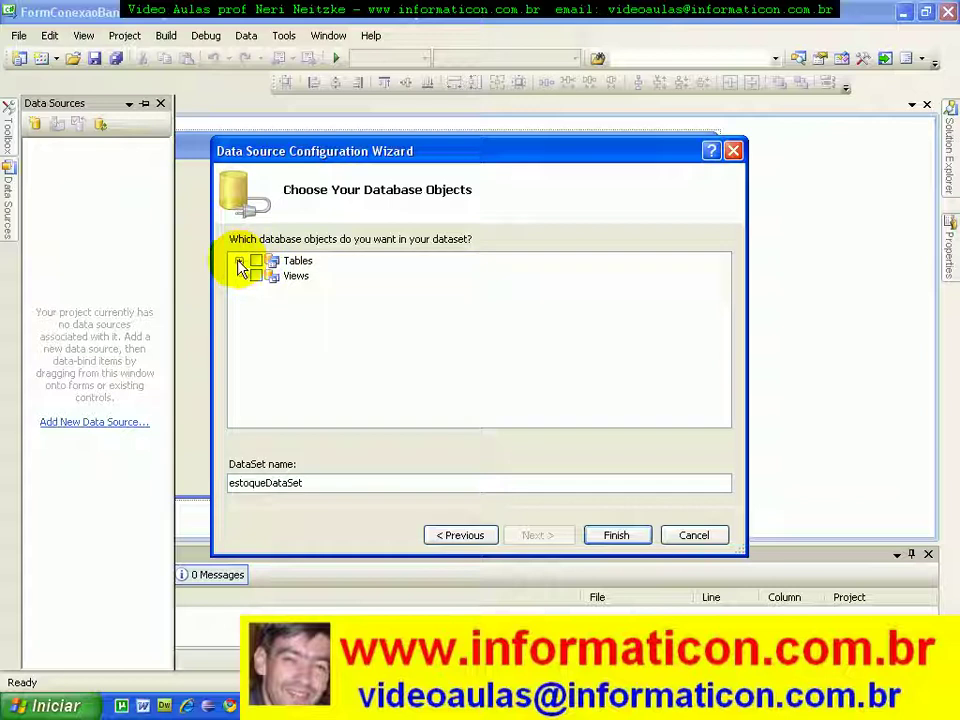
Include all tables of the database in the dataset estoqueDataSet and finish the wizard
{"action": "left_click", "coordinate": [256, 261]}
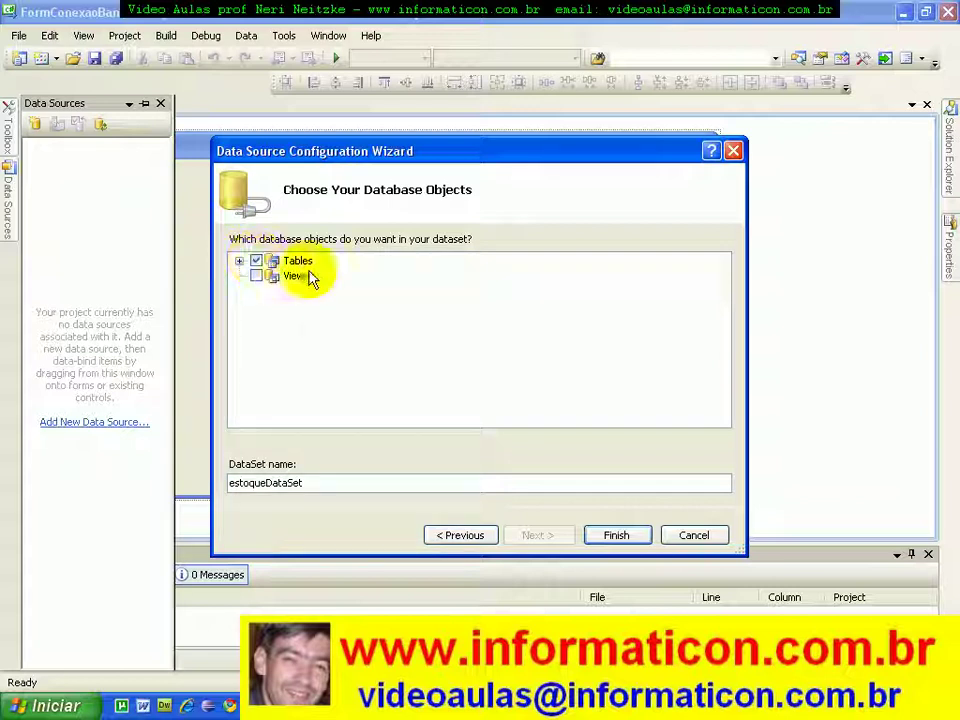
{"action": "left_click", "coordinate": [239, 261]}
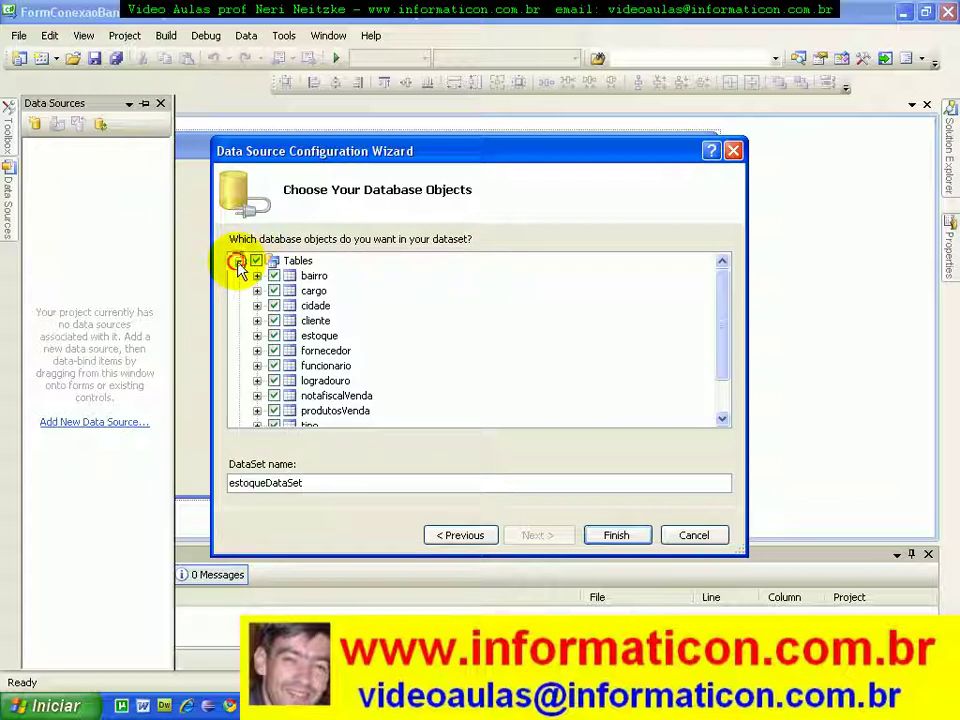
{"action": "mouse_move", "coordinate": [731, 300]}
{"action": "left_mouse_down"}
{"action": "mouse_move", "coordinate": [724, 381]}
{"action": "mouse_move", "coordinate": [729, 302]}
{"action": "left_mouse_up"}
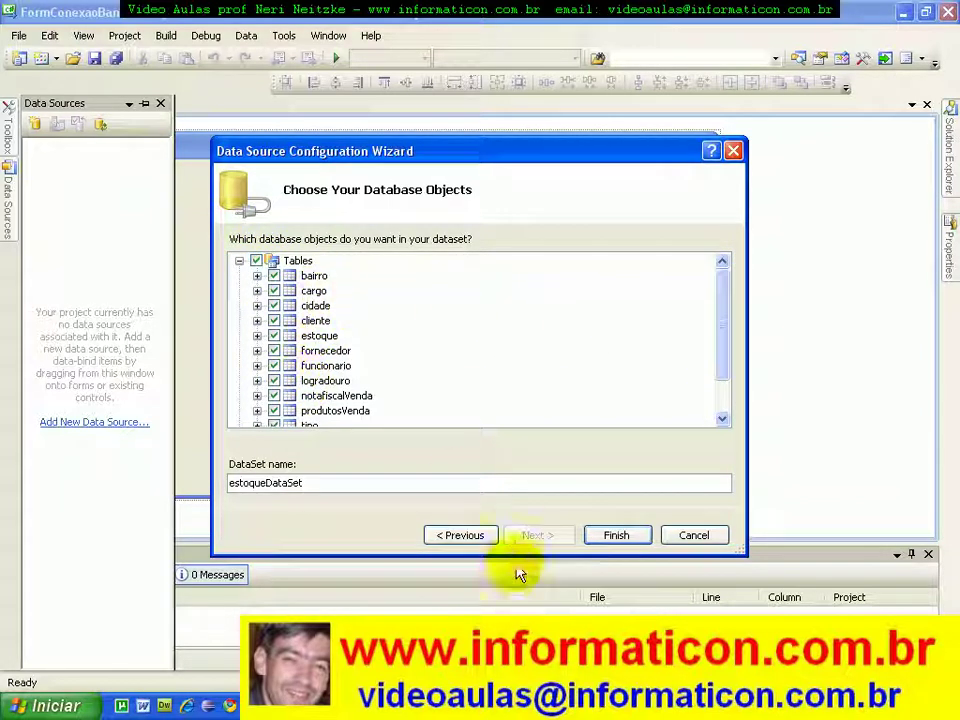
{"action": "left_click", "coordinate": [612, 536]}
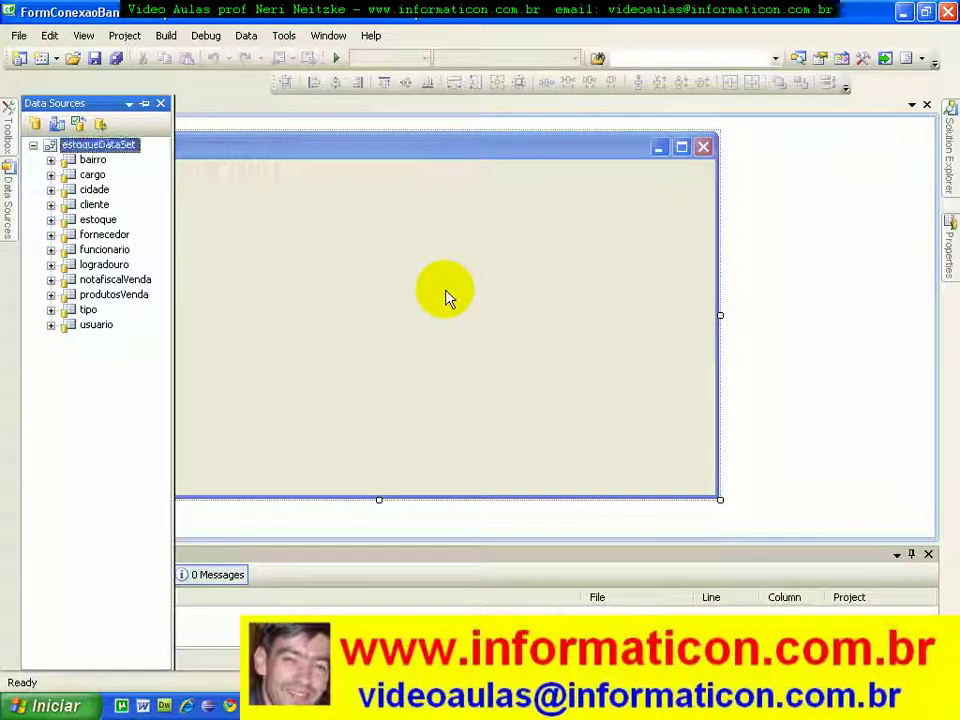
Collapse the toolbox groups from All Windows Forms to Menus & Toolbars and examine the controls in the Data group
{"action": "left_click", "coordinate": [34, 146]}
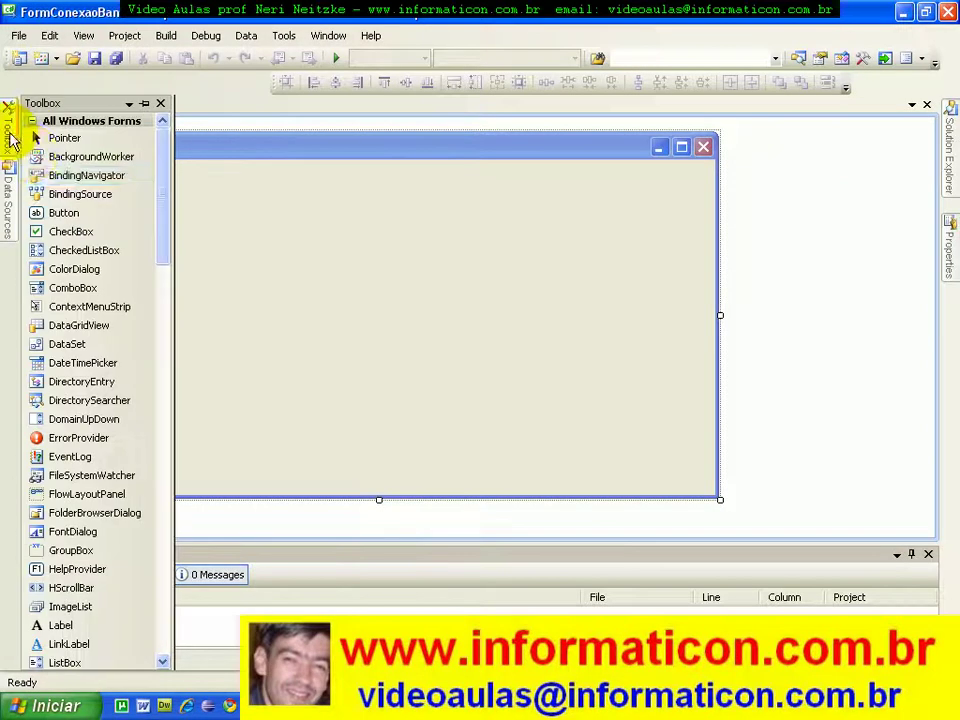
{"action": "left_click", "coordinate": [33, 120]}
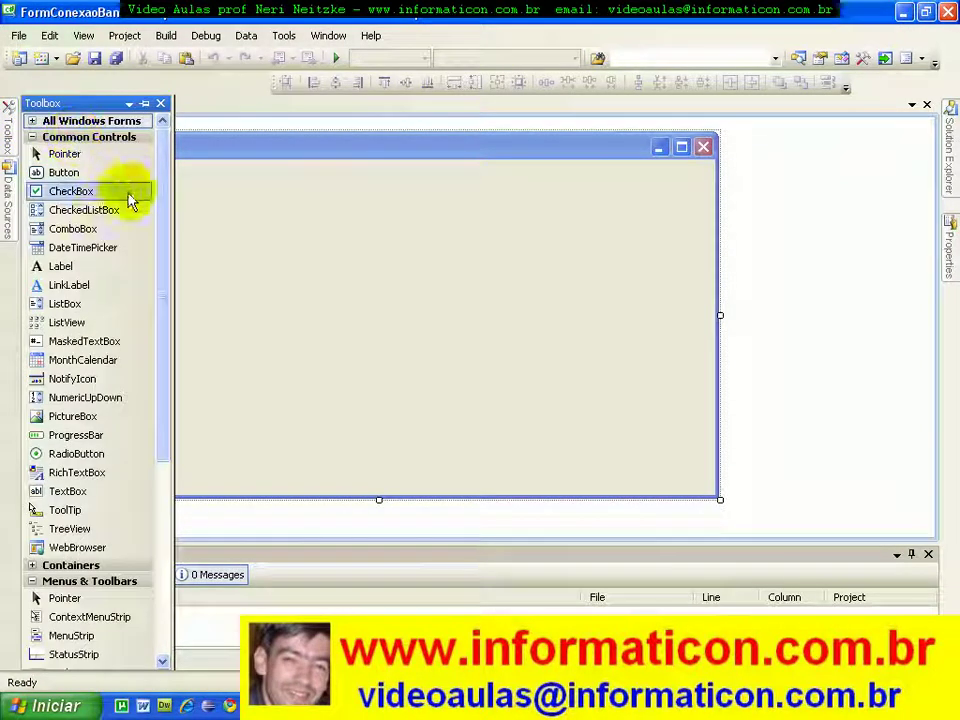
{"action": "left_click", "coordinate": [32, 137]}
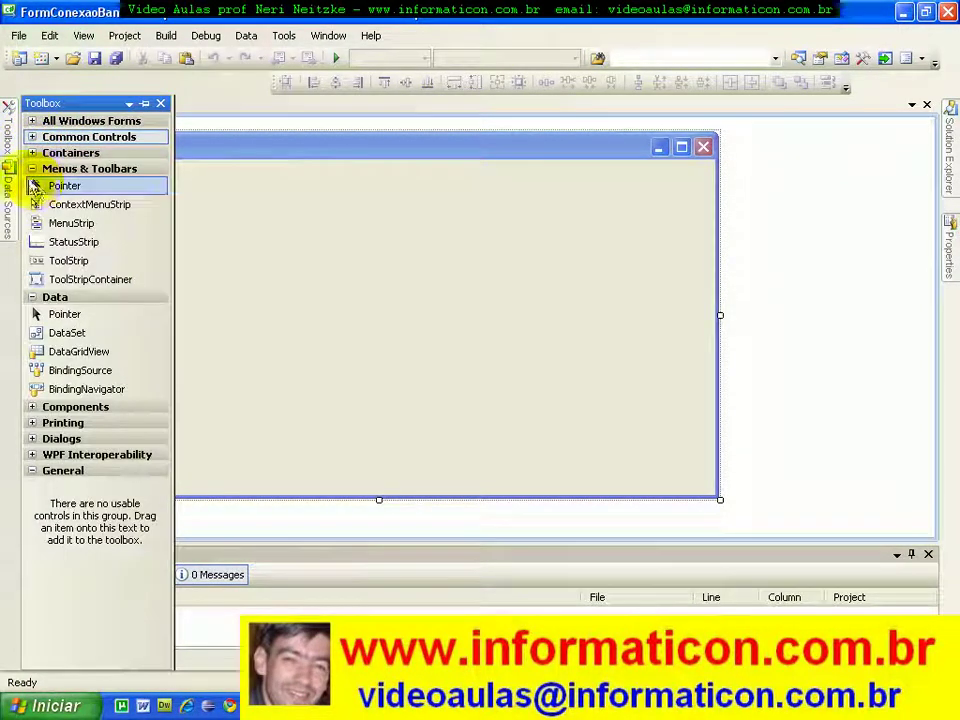
{"action": "left_click", "coordinate": [33, 168]}
{"action": "left_click", "coordinate": [33, 185]}
{"action": "left_click", "coordinate": [33, 185]}
{"action": "left_click", "coordinate": [95, 221]}
{"action": "left_click", "coordinate": [60, 257]}
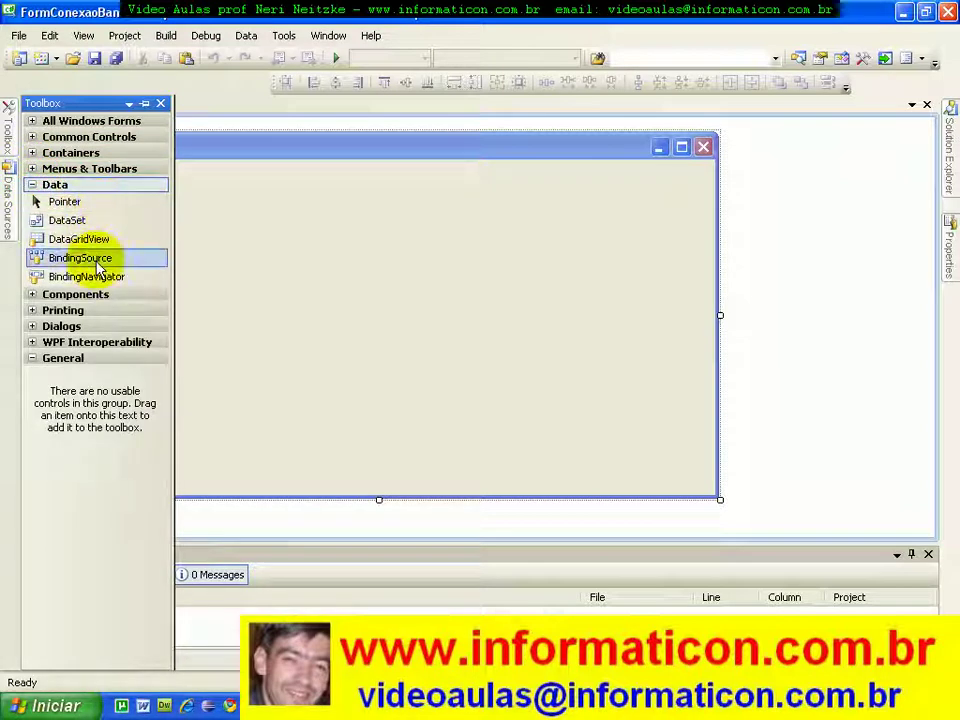
{"action": "left_click", "coordinate": [62, 220]}
{"action": "left_click", "coordinate": [90, 240]}
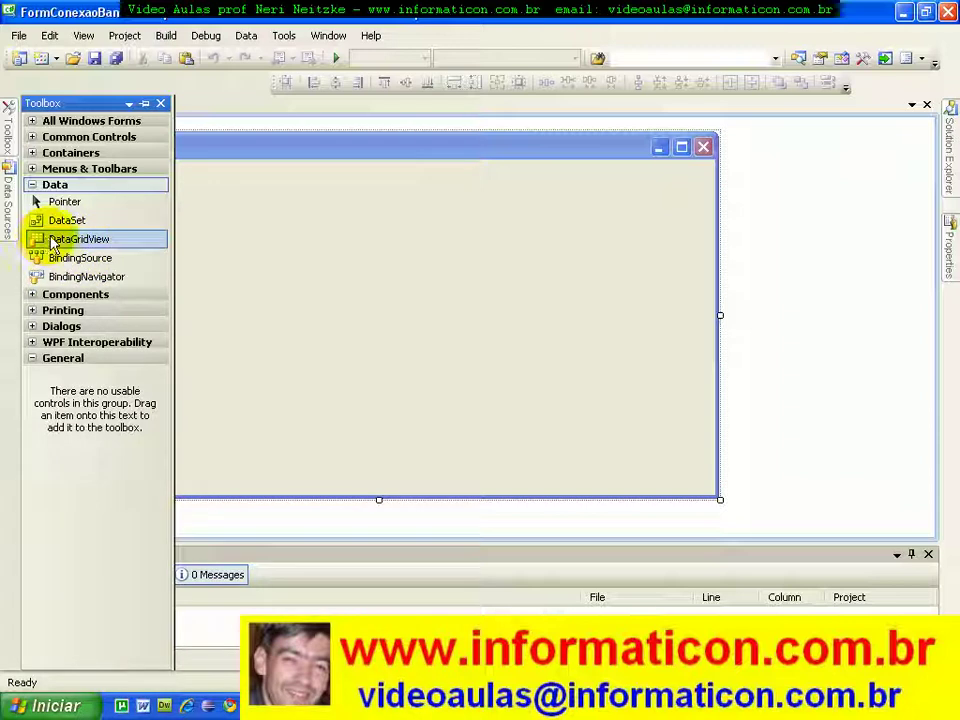
{"action": "left_click", "coordinate": [48, 200]}
Show the data sources and start adding a new one of type Database
{"action": "left_click", "coordinate": [246, 38]}
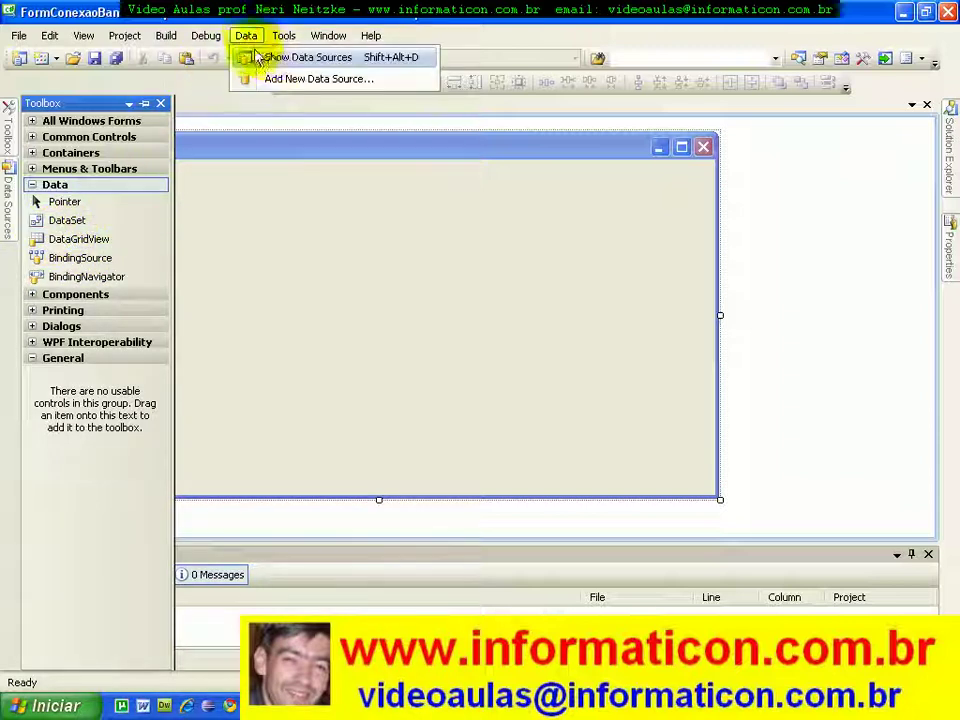
{"action": "left_click", "coordinate": [262, 57]}
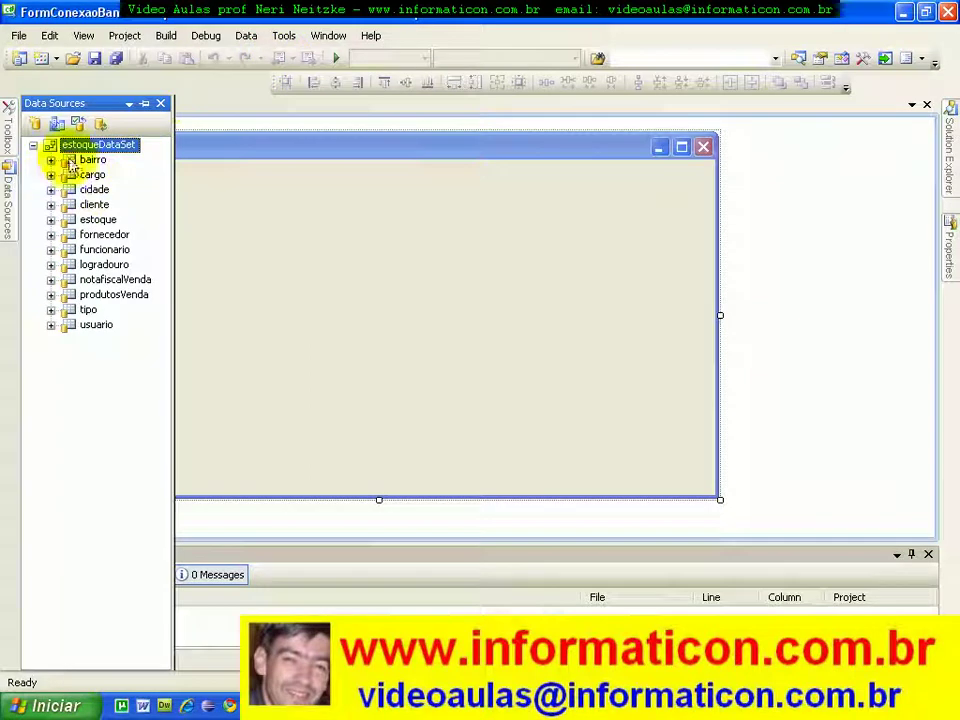
{"action": "left_click", "coordinate": [246, 36]}
{"action": "left_click", "coordinate": [270, 82]}
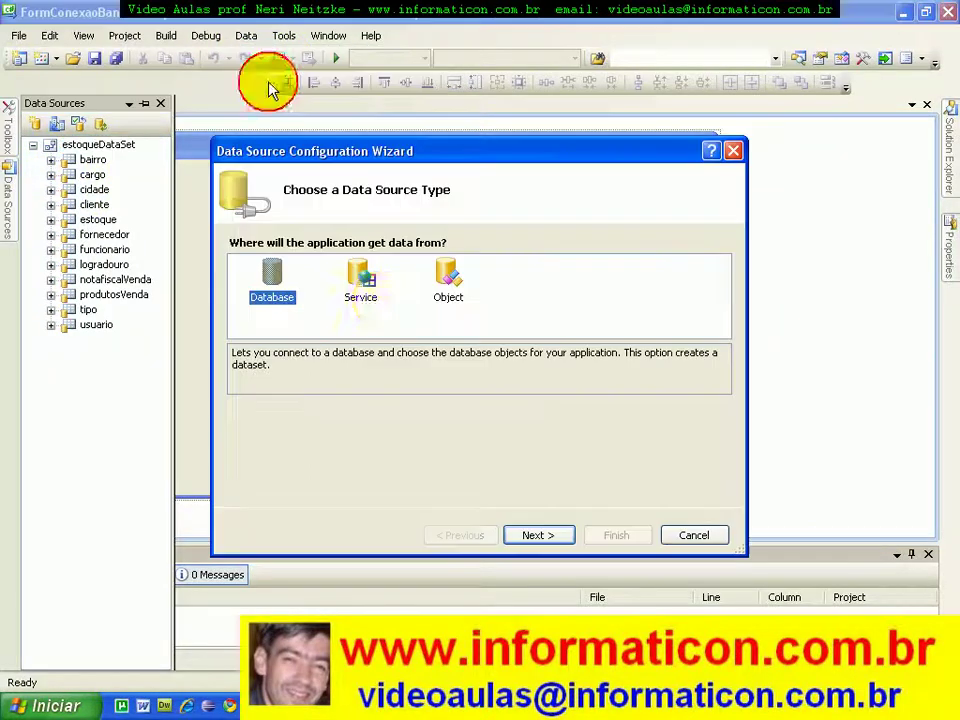
{"action": "left_click", "coordinate": [555, 536]}
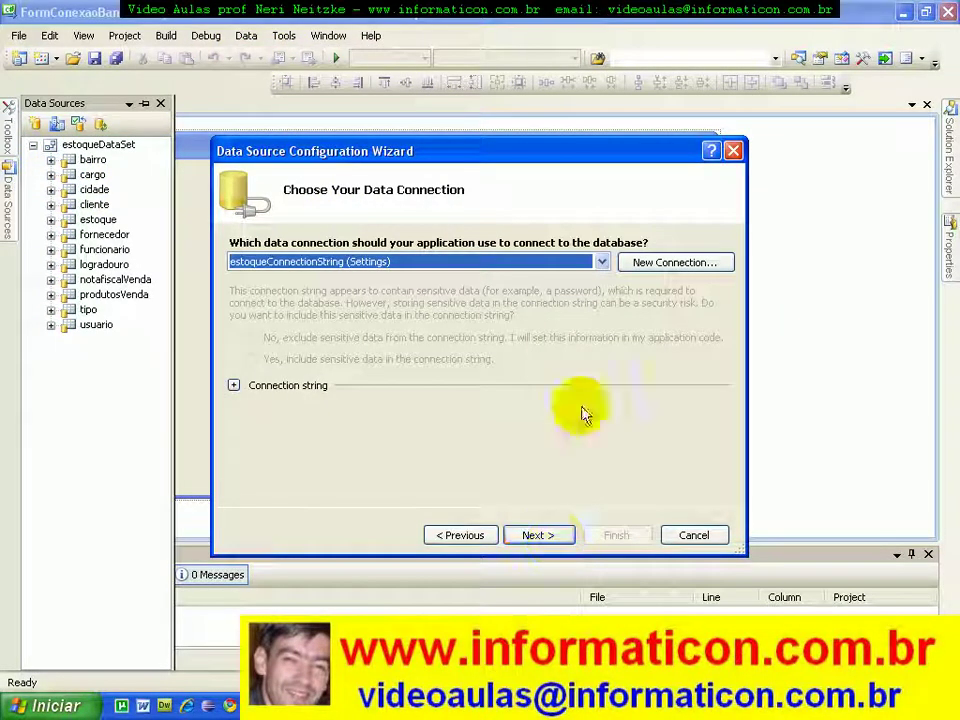
Start a new Microsoft SQL Server Database File connection with SQL Server Authentication and browse for its database file
{"action": "left_click", "coordinate": [645, 262]}
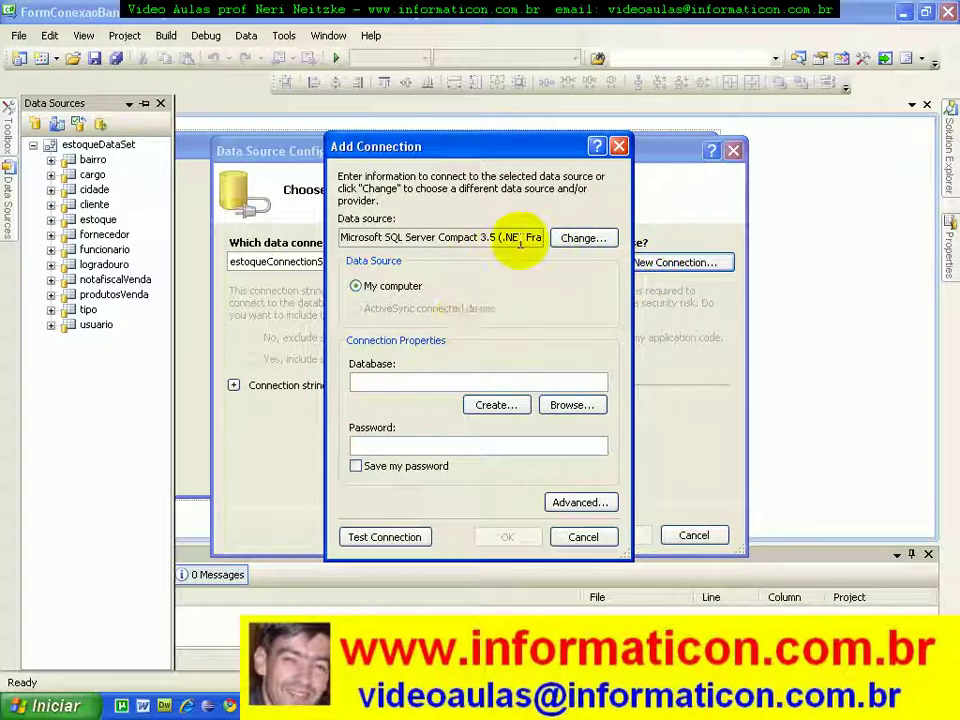
{"action": "left_click", "coordinate": [557, 240]}
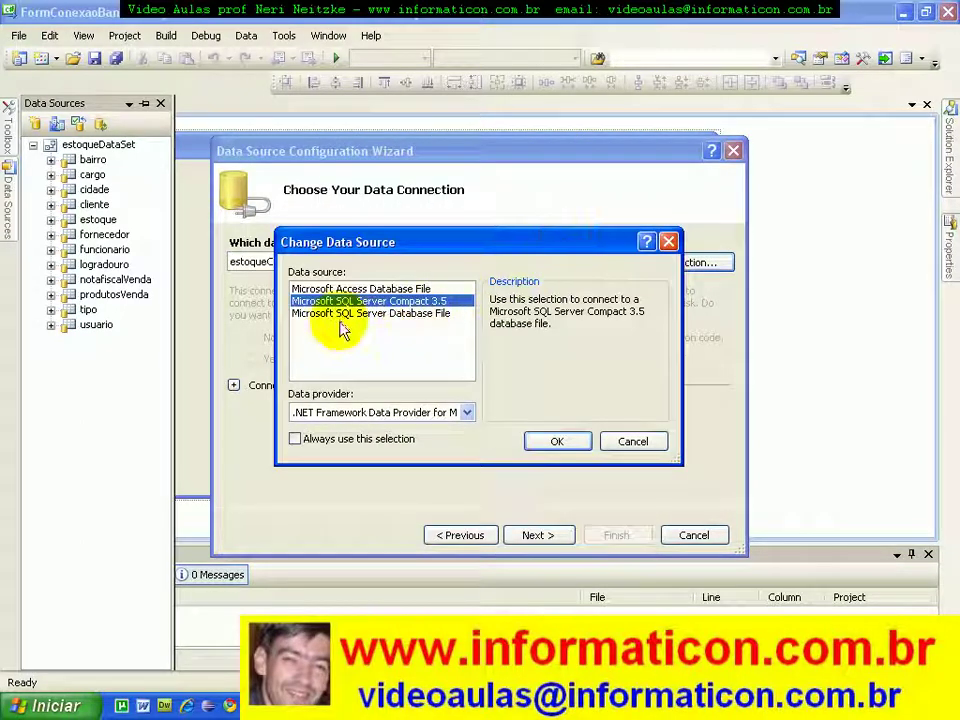
{"action": "left_click", "coordinate": [365, 314]}
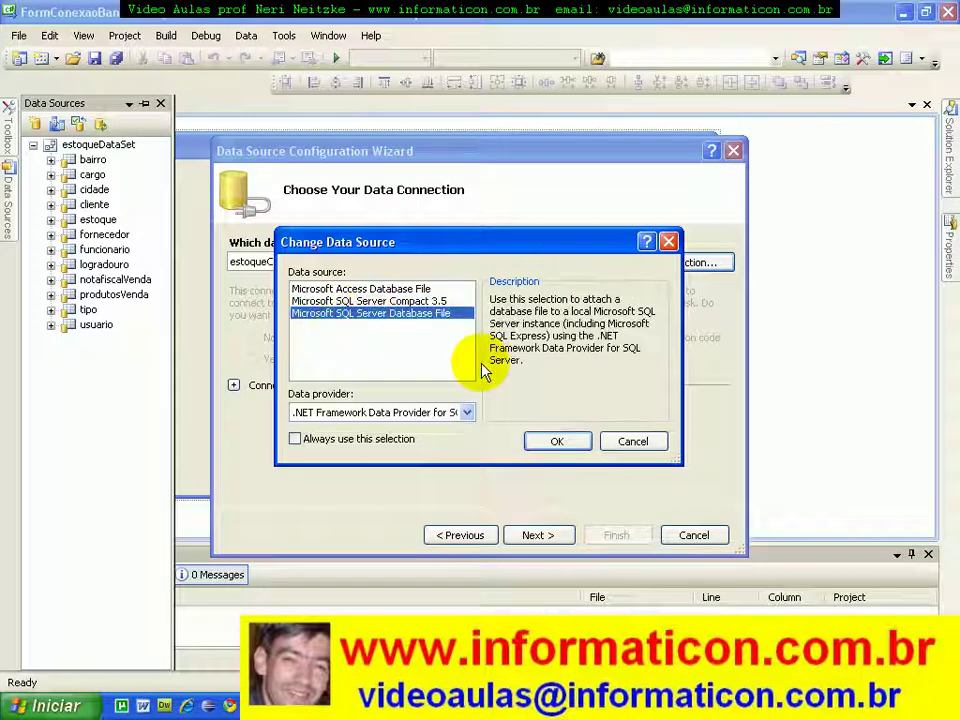
{"action": "left_click", "coordinate": [557, 441]}
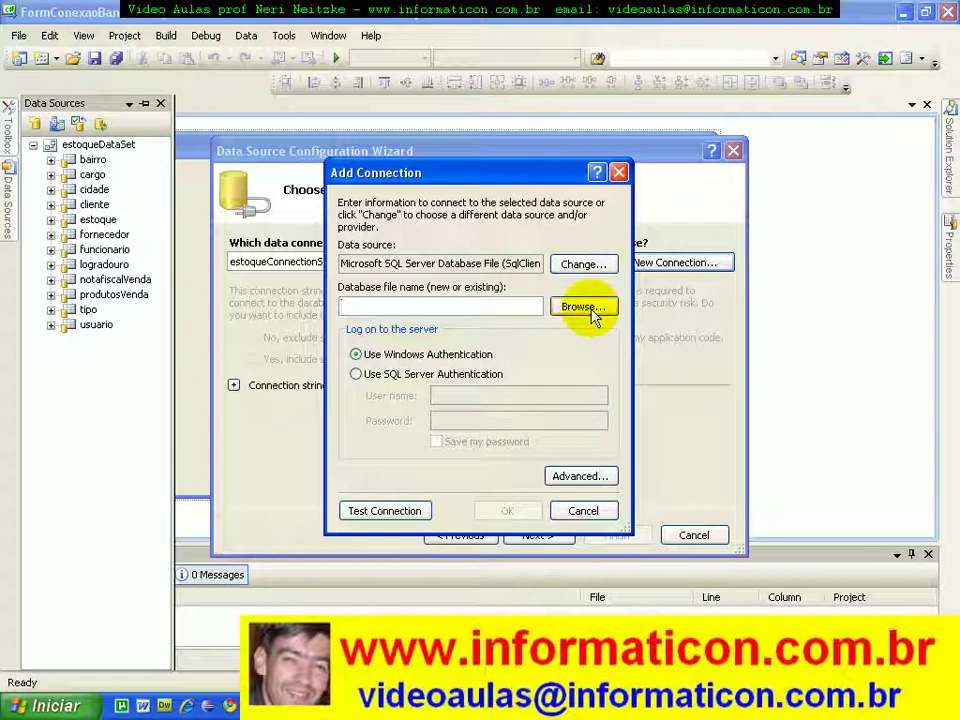
{"action": "left_click", "coordinate": [356, 375]}
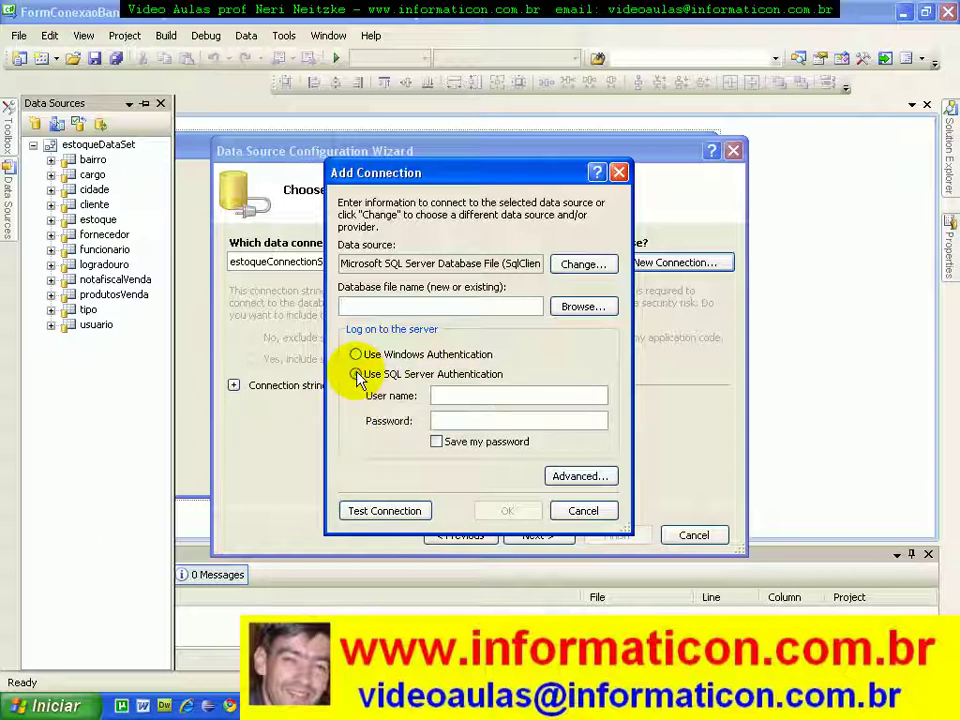
{"action": "left_click", "coordinate": [567, 320]}
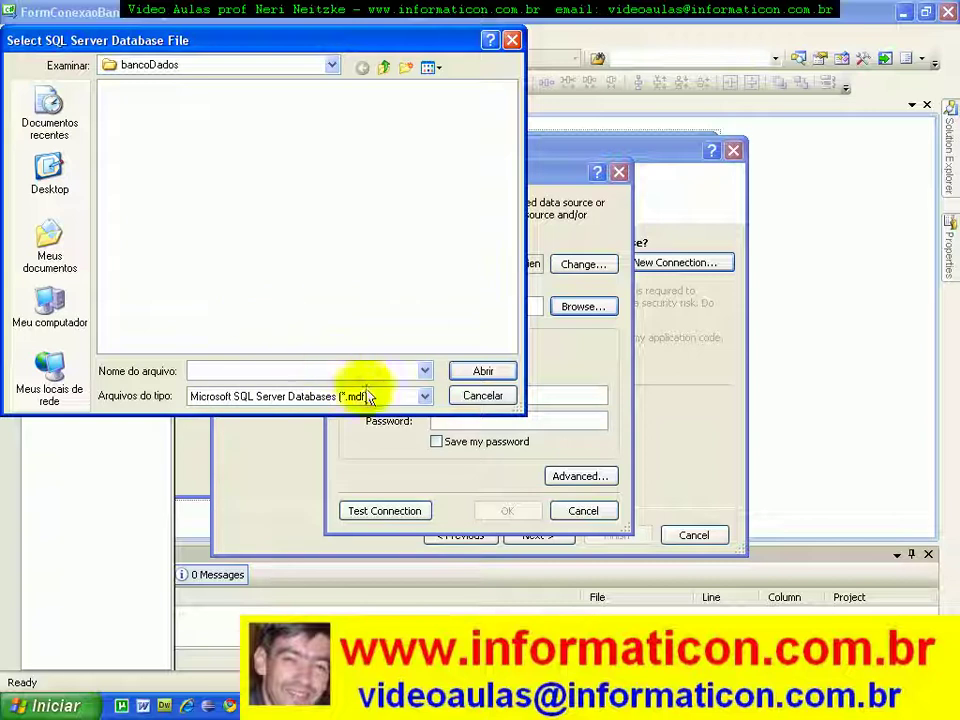
Open SQL Server Management Studio and connect to HOME\SQLEXPRESS with the sa login, entering the account password
{"action": "left_click", "coordinate": [58, 705]}
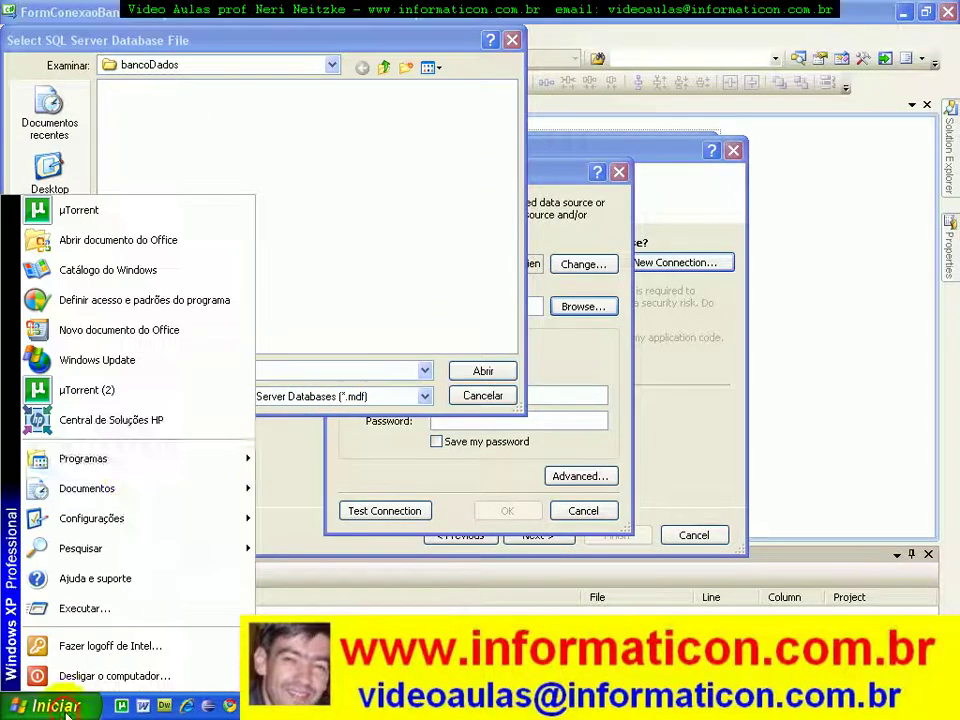
{"action": "mouse_move", "coordinate": [214, 465]}
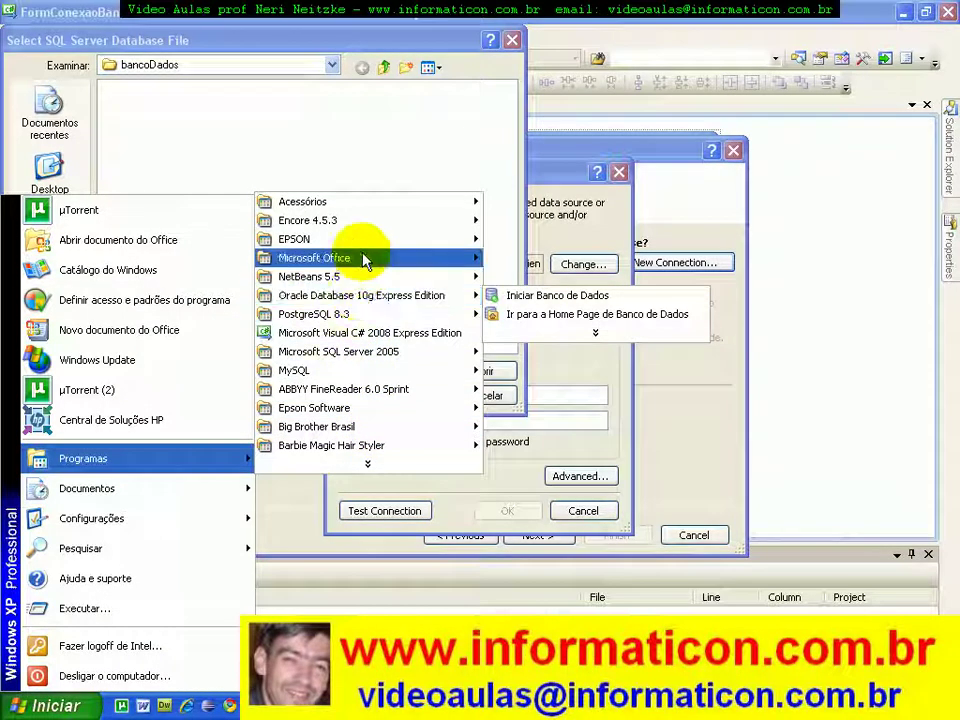
{"action": "mouse_move", "coordinate": [375, 265]}
{"action": "left_click", "coordinate": [372, 464]}
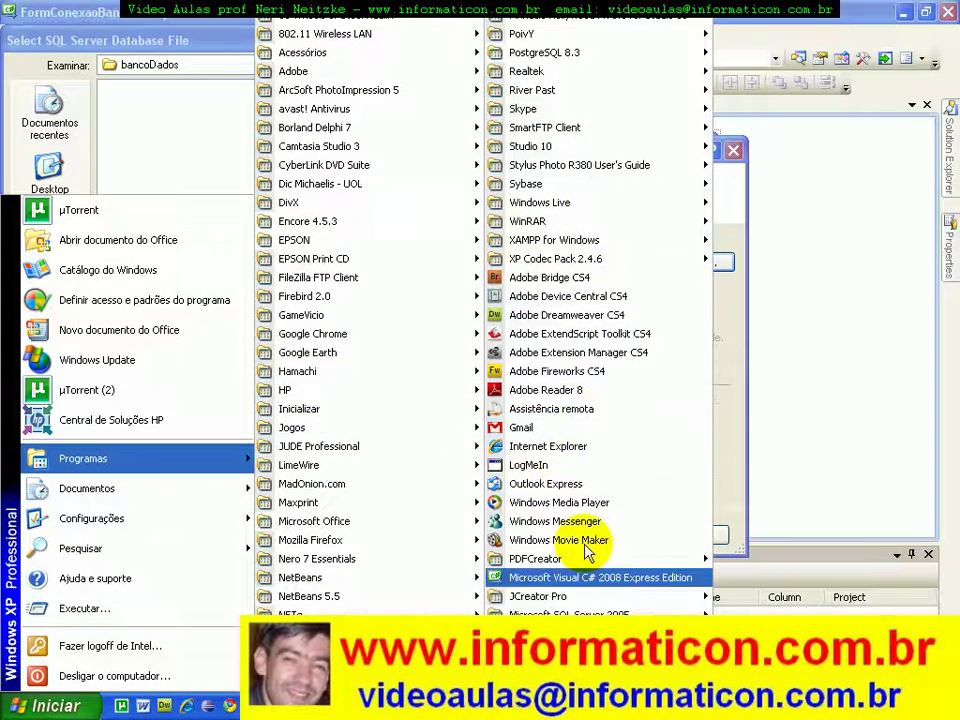
{"action": "mouse_move", "coordinate": [729, 604]}
{"action": "left_click", "coordinate": [800, 645]}
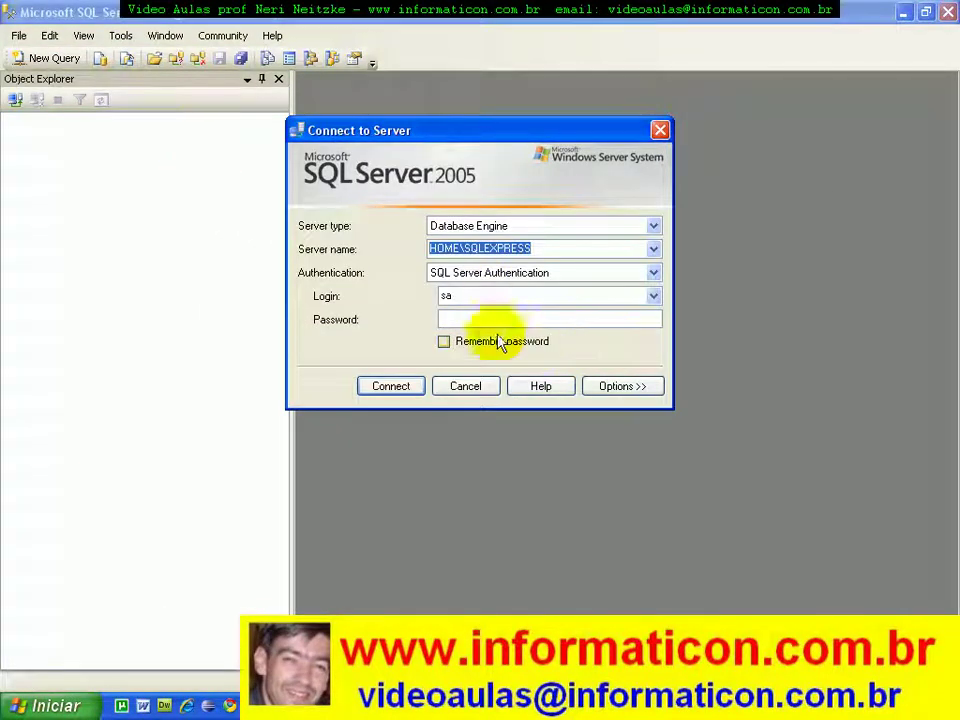
{"action": "left_click", "coordinate": [456, 318]}
{"action": "type", "text": "1"}
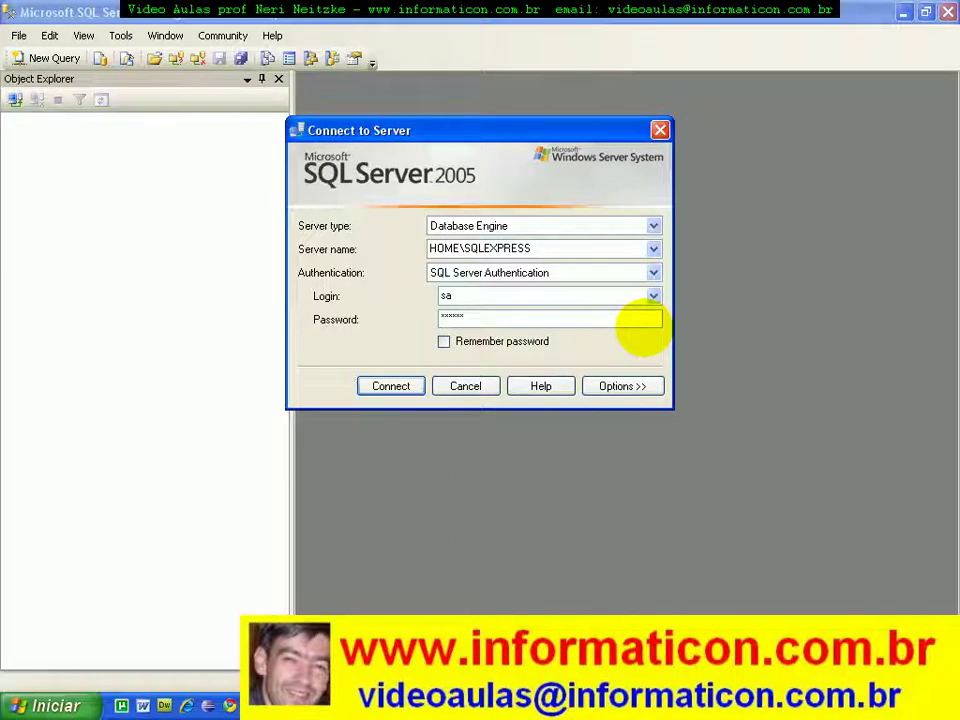
{"action": "key", "text": "Return"}
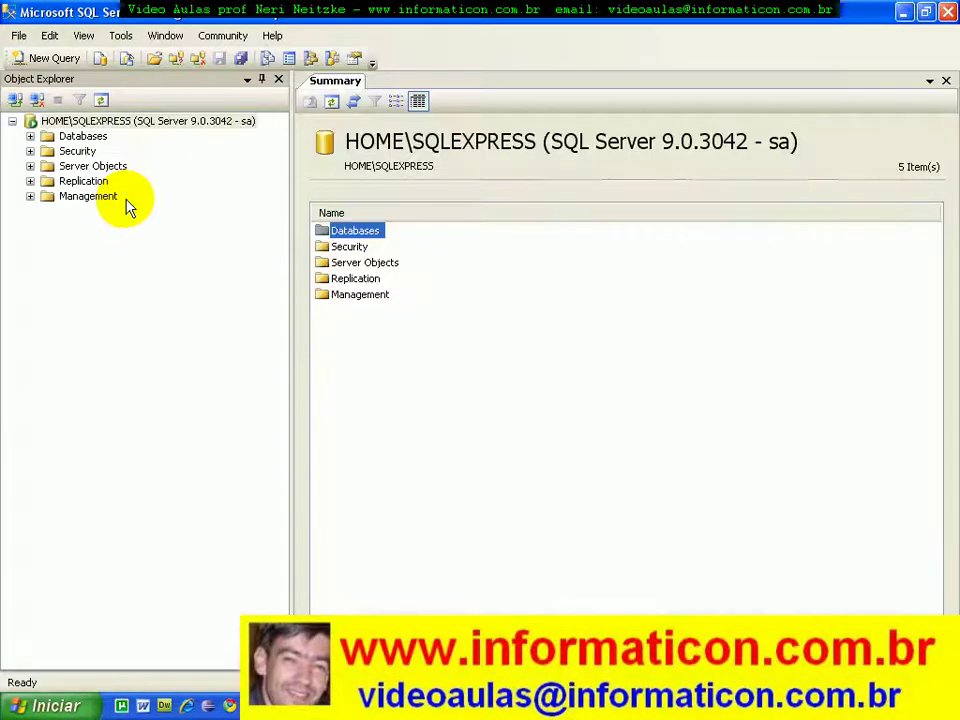
Copy the Root Directory path from the HOME\SQLEXPRESS server properties and return to the database file selection in Visual C#
{"action": "right_click", "coordinate": [125, 121]}
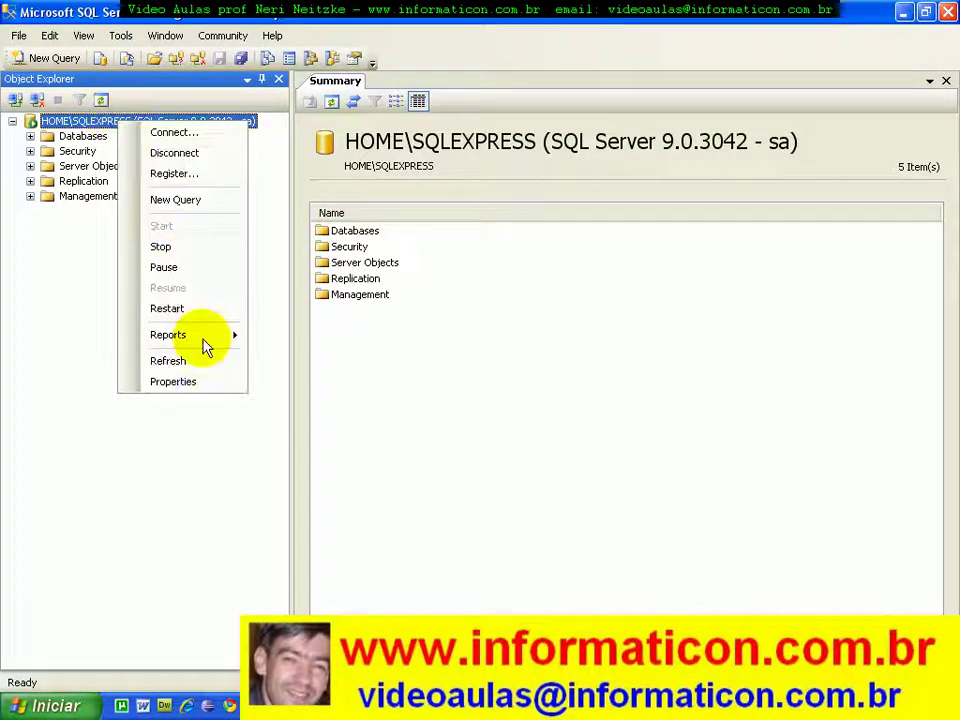
{"action": "left_click", "coordinate": [208, 381]}
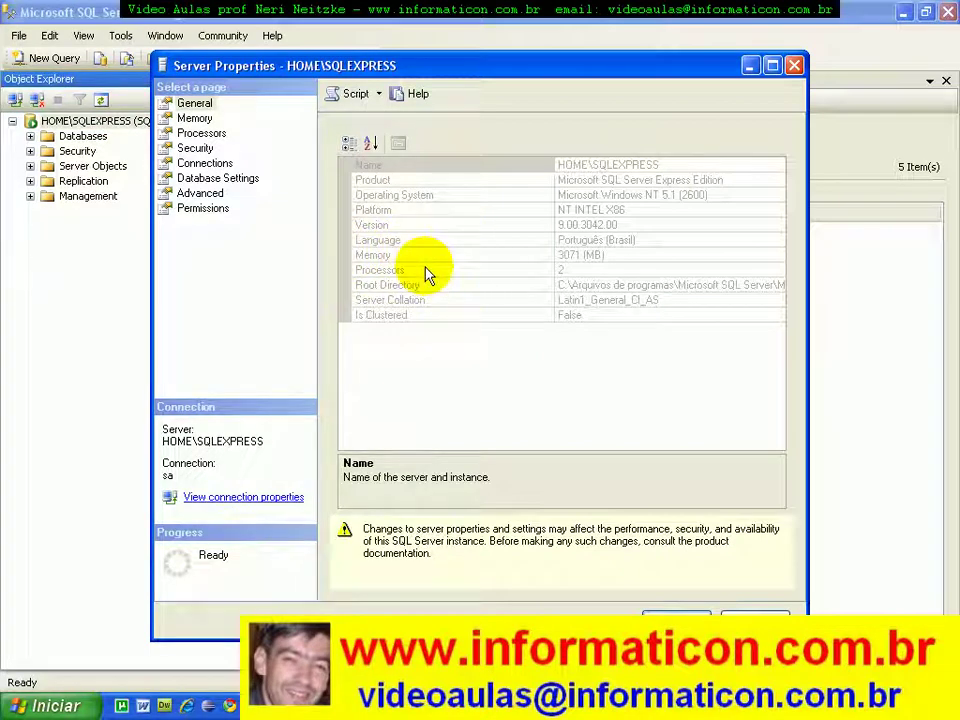
{"action": "left_click", "coordinate": [372, 287]}
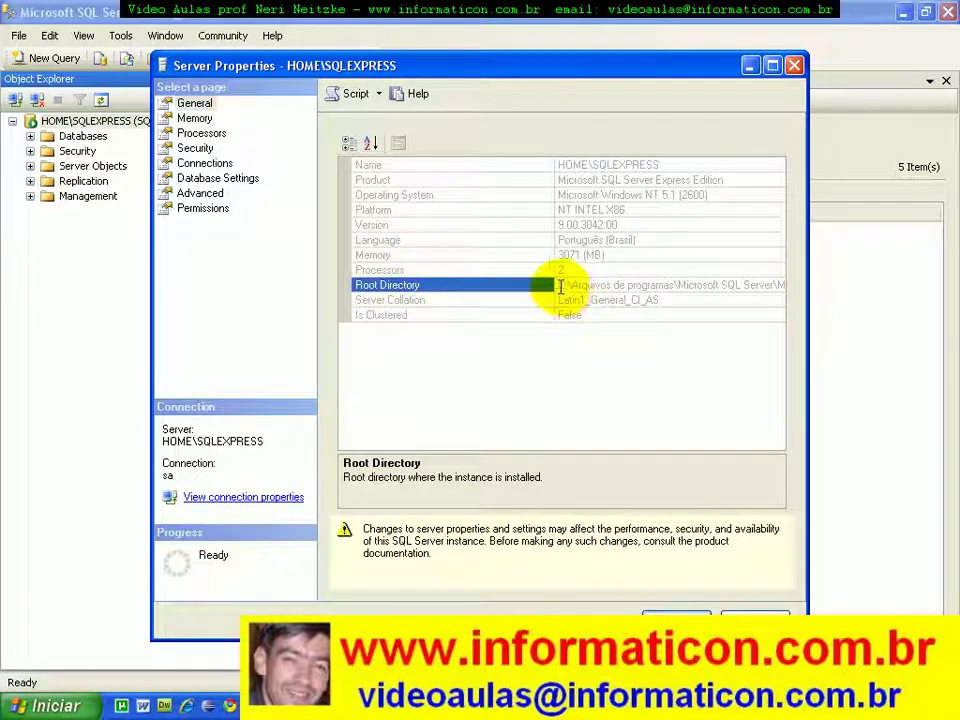
{"action": "left_click_drag", "start_coordinate": [561, 287], "coordinate": [833, 289]}
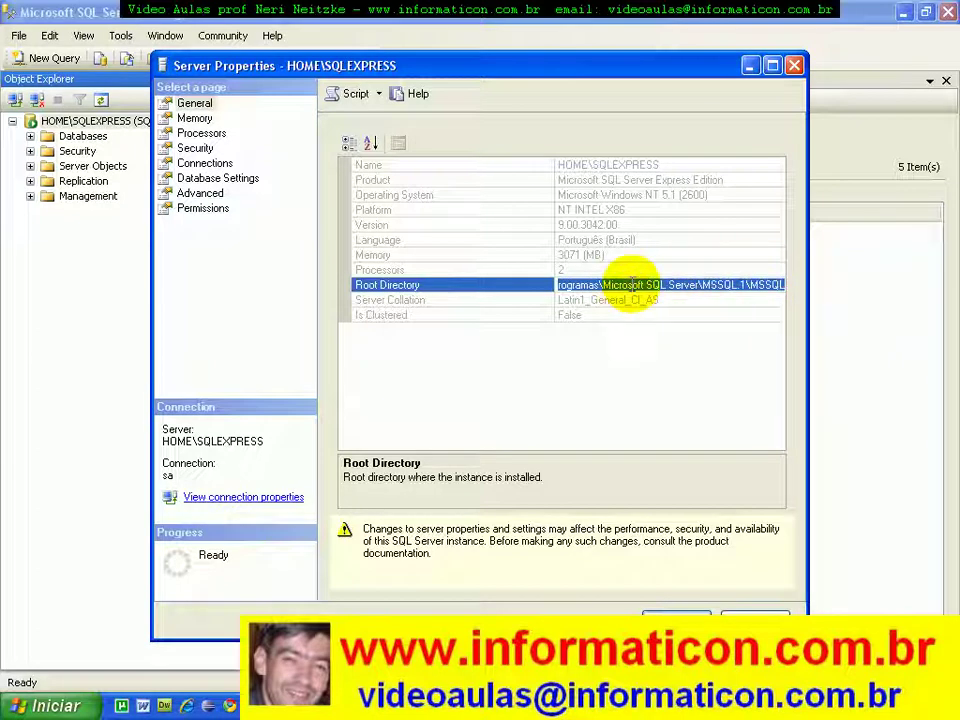
{"action": "key", "text": "Home"}
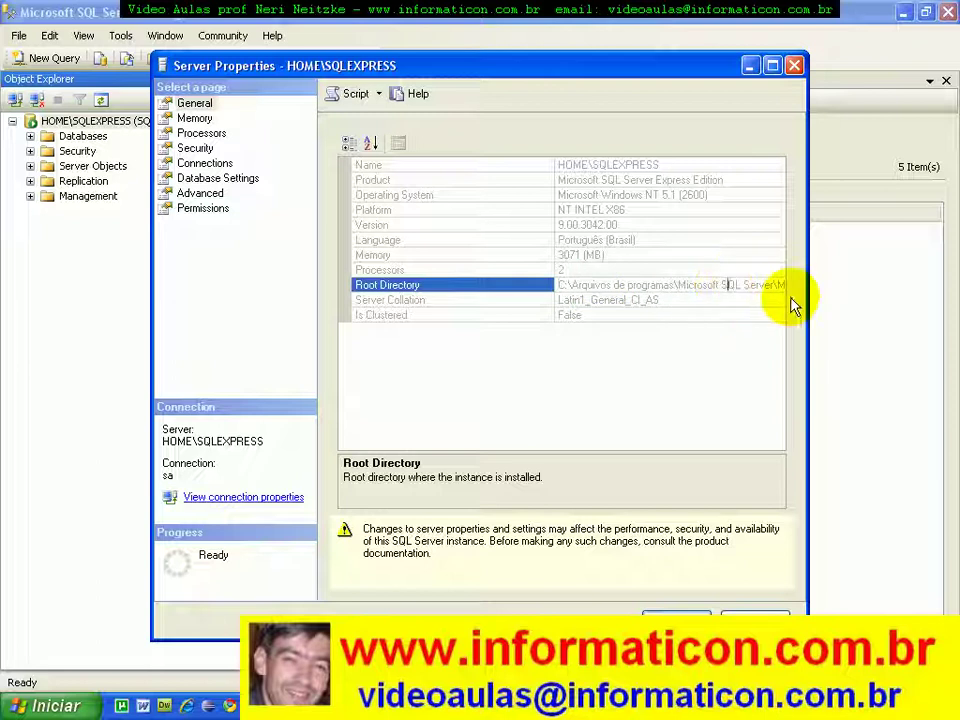
{"action": "key", "text": "End"}
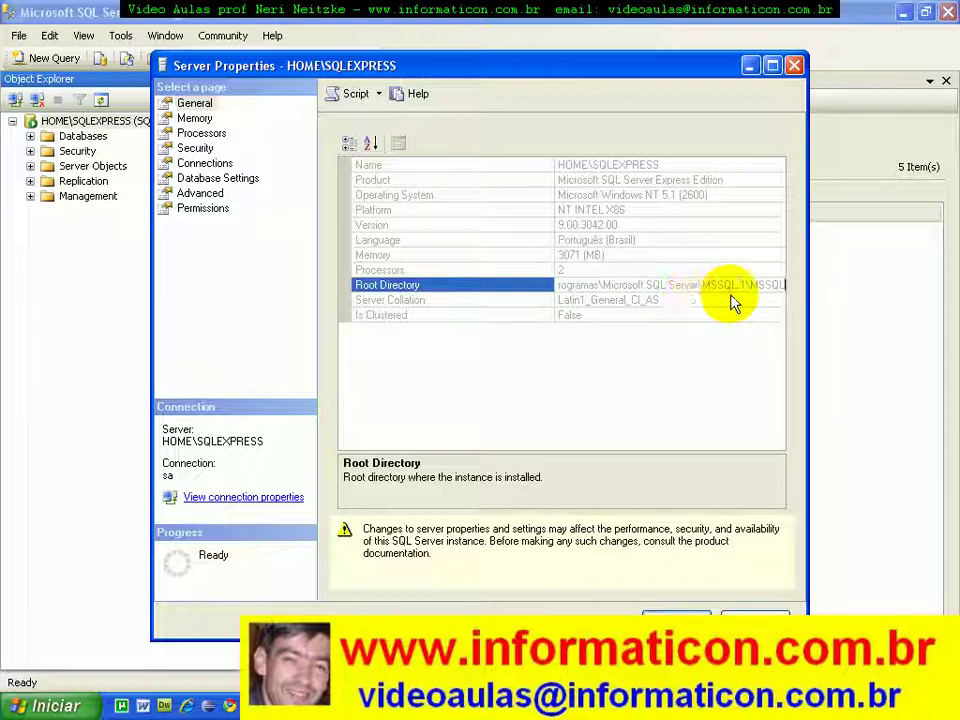
{"action": "key", "text": "shift+Home"}
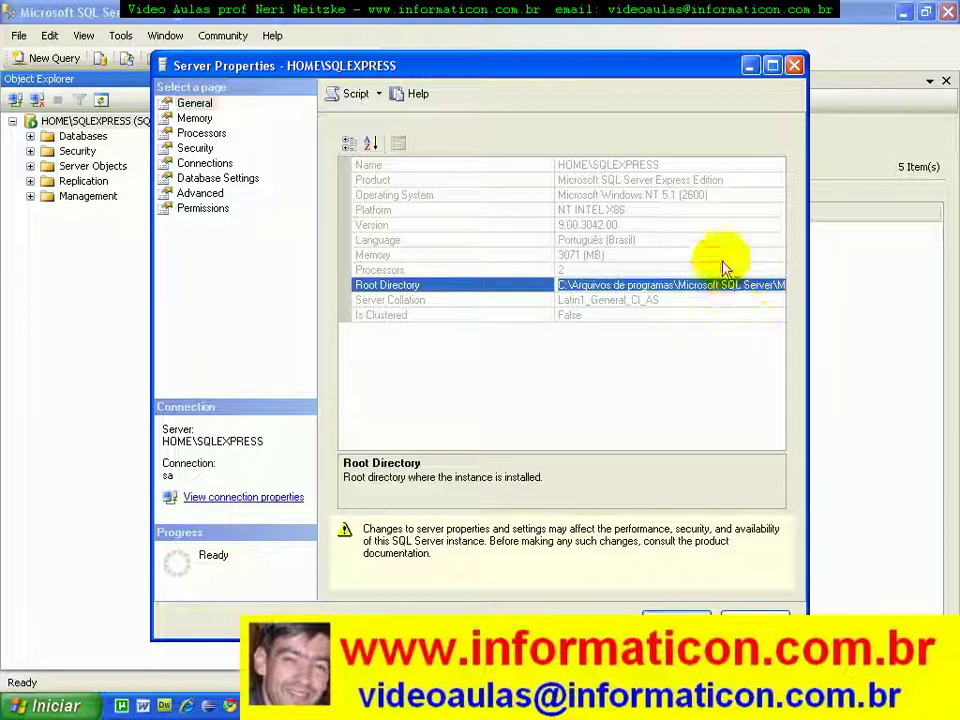
{"action": "right_click", "coordinate": [611, 284]}
{"action": "left_click", "coordinate": [637, 335]}
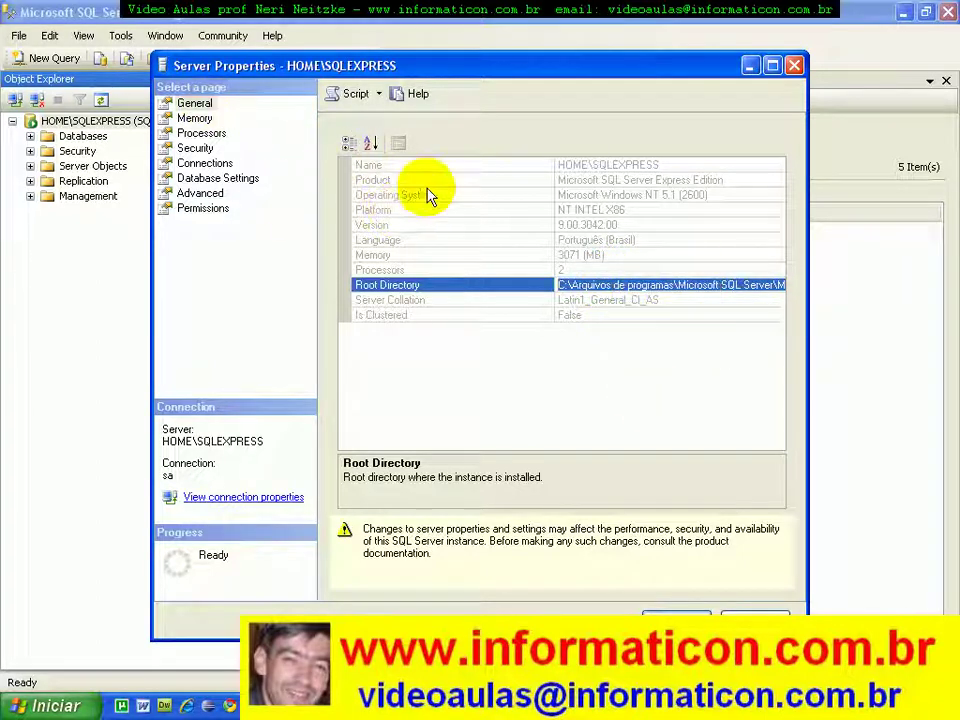
{"action": "left_click", "coordinate": [750, 608]}
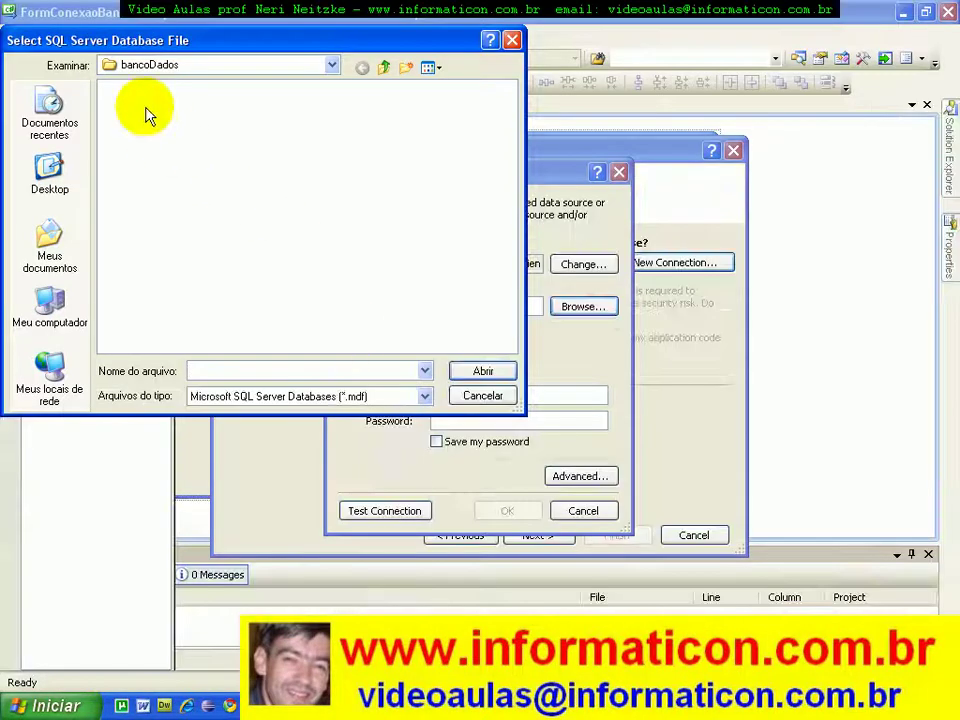
Go to the copied root directory path, enter its Data folder and choose banco_aula as the connection's database file
{"action": "left_click", "coordinate": [391, 370]}
{"action": "key", "text": "ctrl+v"}
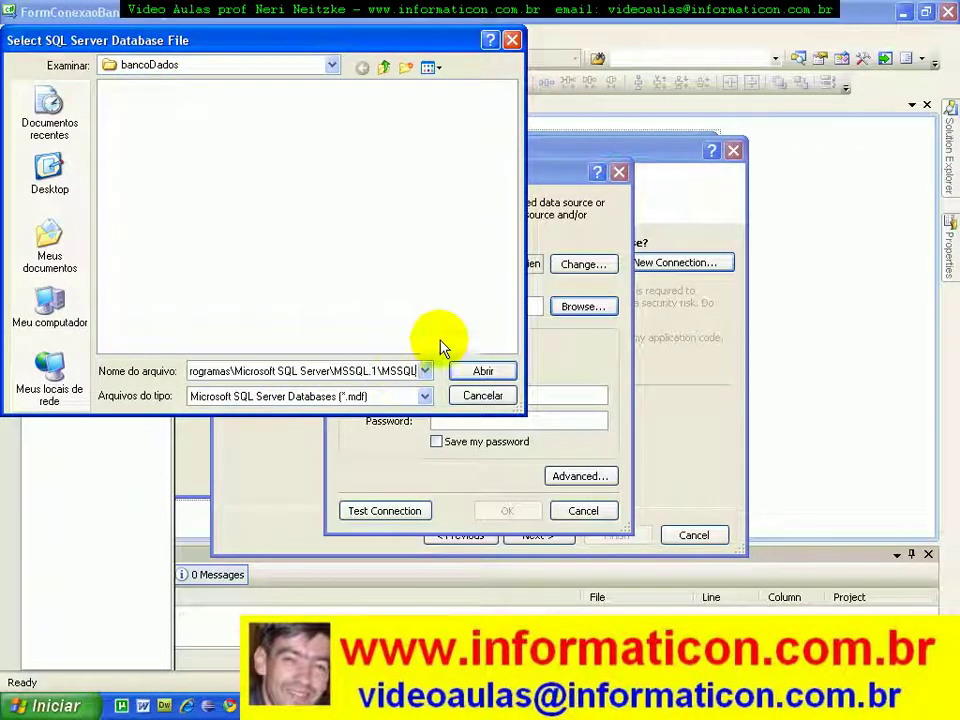
{"action": "key", "text": "Return"}
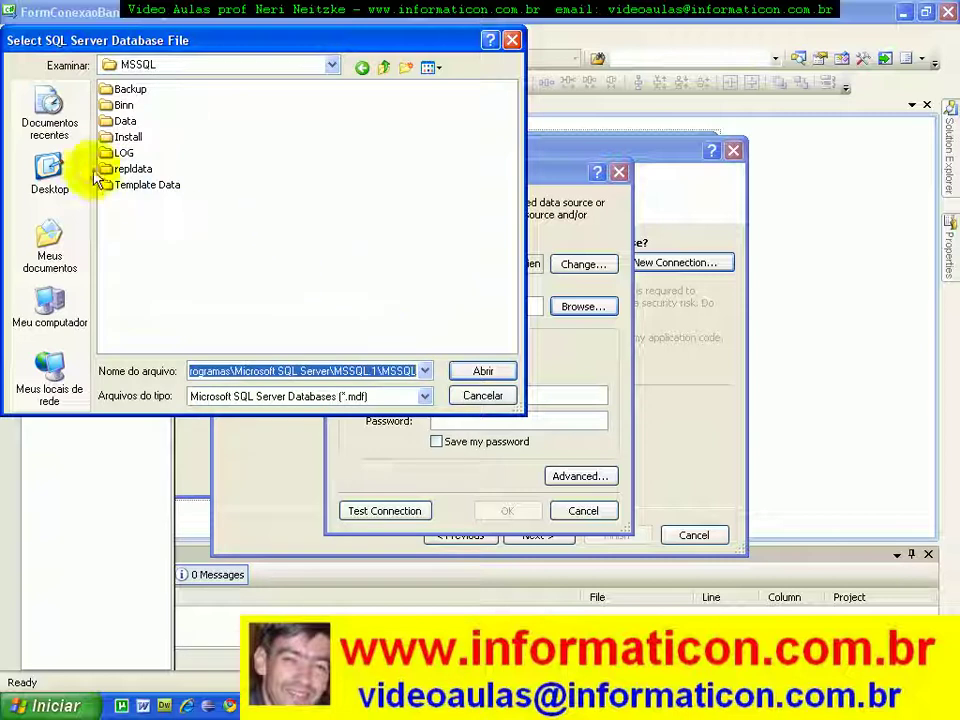
{"action": "double_click", "coordinate": [122, 122]}
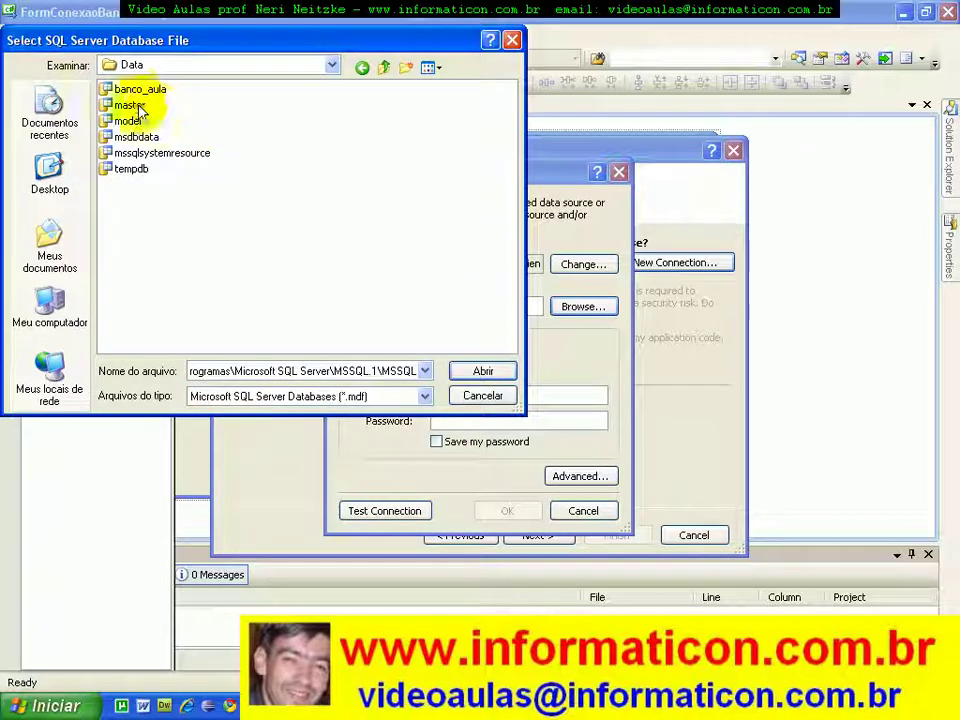
{"action": "left_click", "coordinate": [135, 91]}
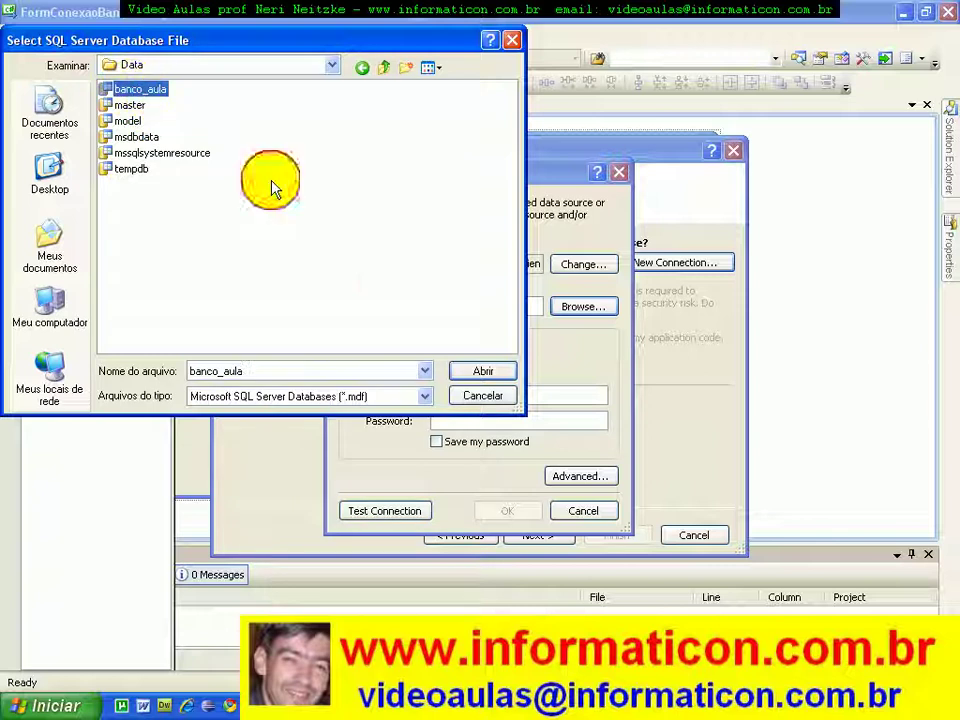
{"action": "left_click", "coordinate": [482, 371]}
Check the banco_aula database under Databases in SQL Server Management Studio, then return to the connection setup in Visual C#
{"action": "key", "text": "alt+Tab"}
{"action": "left_click", "coordinate": [30, 136]}
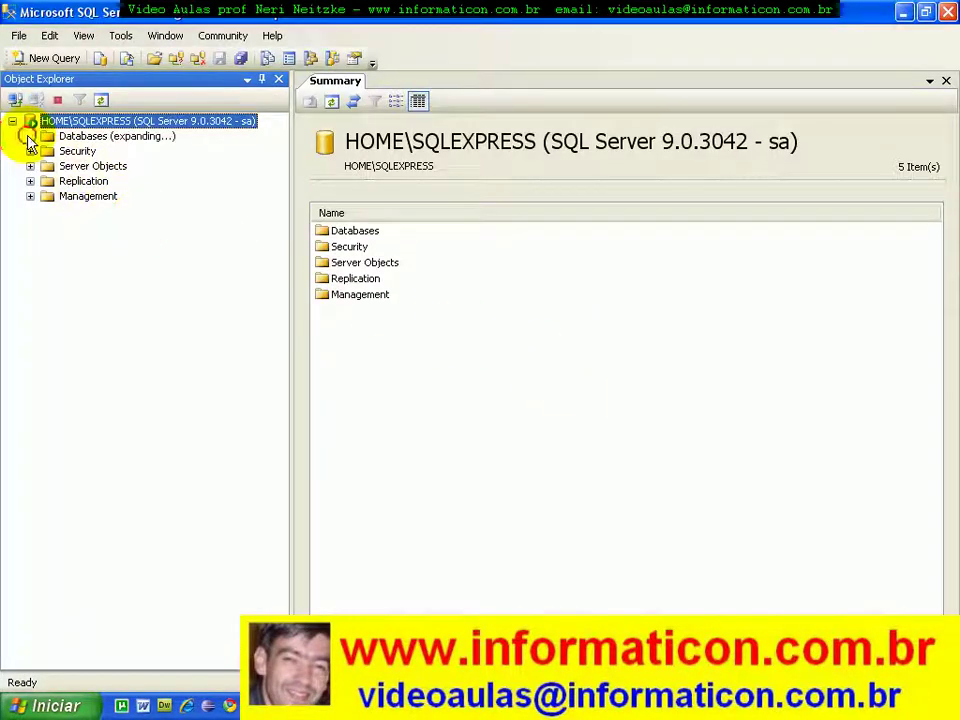
{"action": "left_click", "coordinate": [110, 166]}
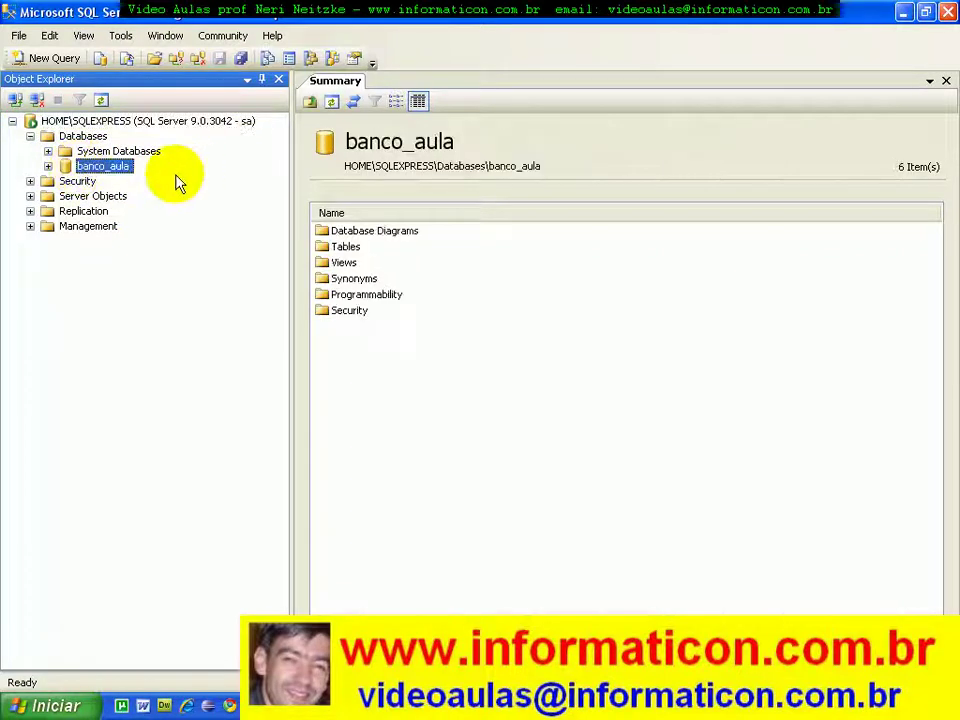
{"action": "left_click", "coordinate": [48, 166]}
{"action": "key", "text": "alt+Tab"}
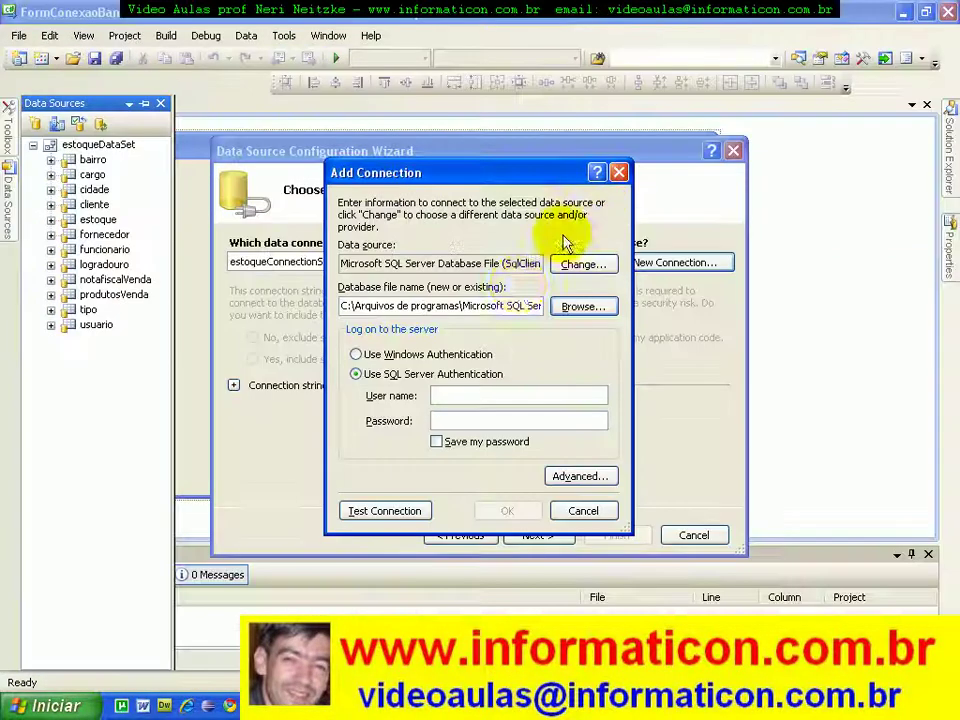
Try to log on with SQL Server Authentication as sa with the account password, and test the connection
{"action": "left_click", "coordinate": [453, 396]}
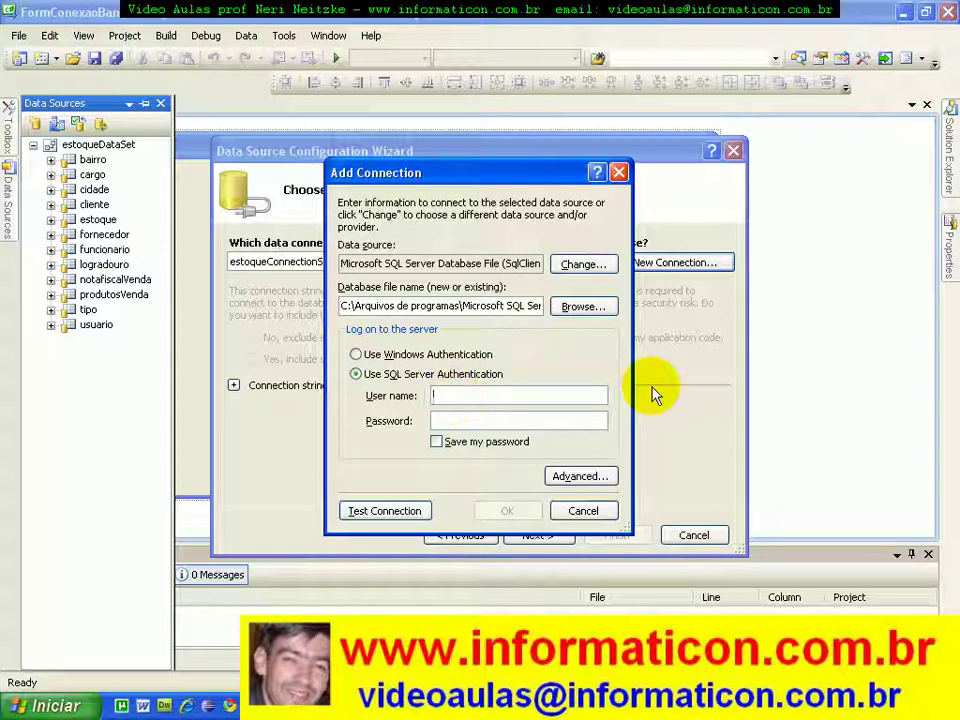
{"action": "type", "text": "sa"}
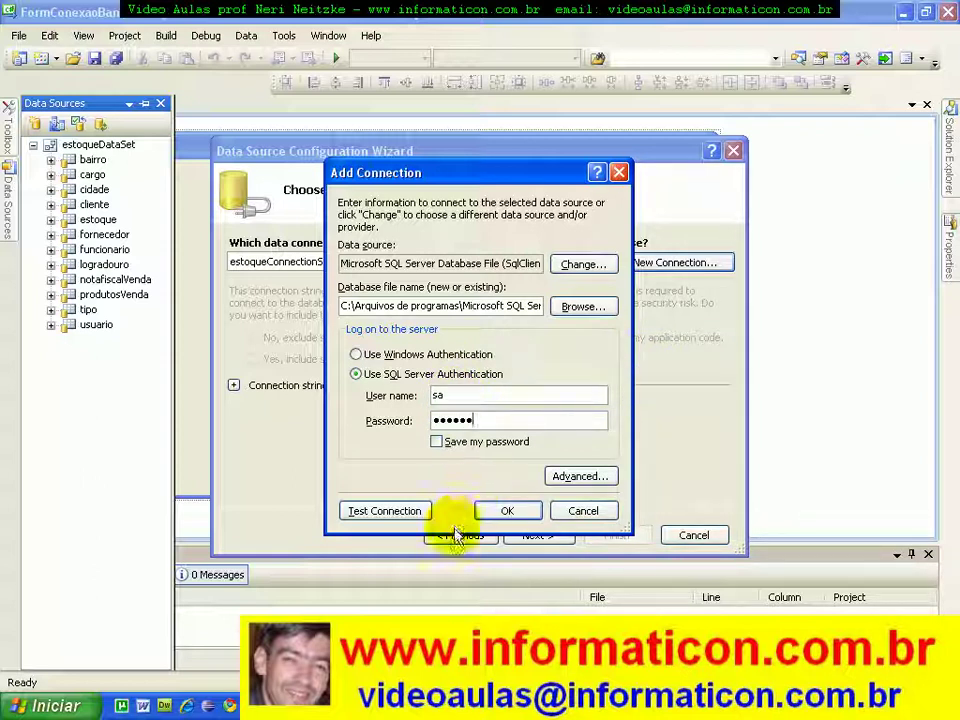
{"action": "left_click", "coordinate": [420, 512]}
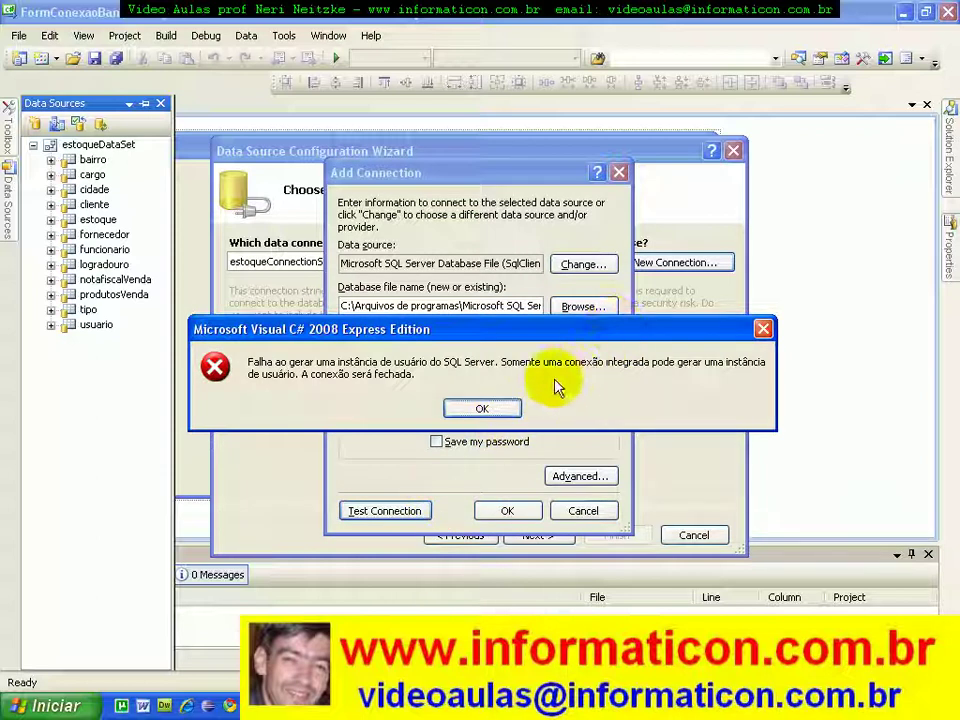
{"action": "left_click", "coordinate": [482, 410]}
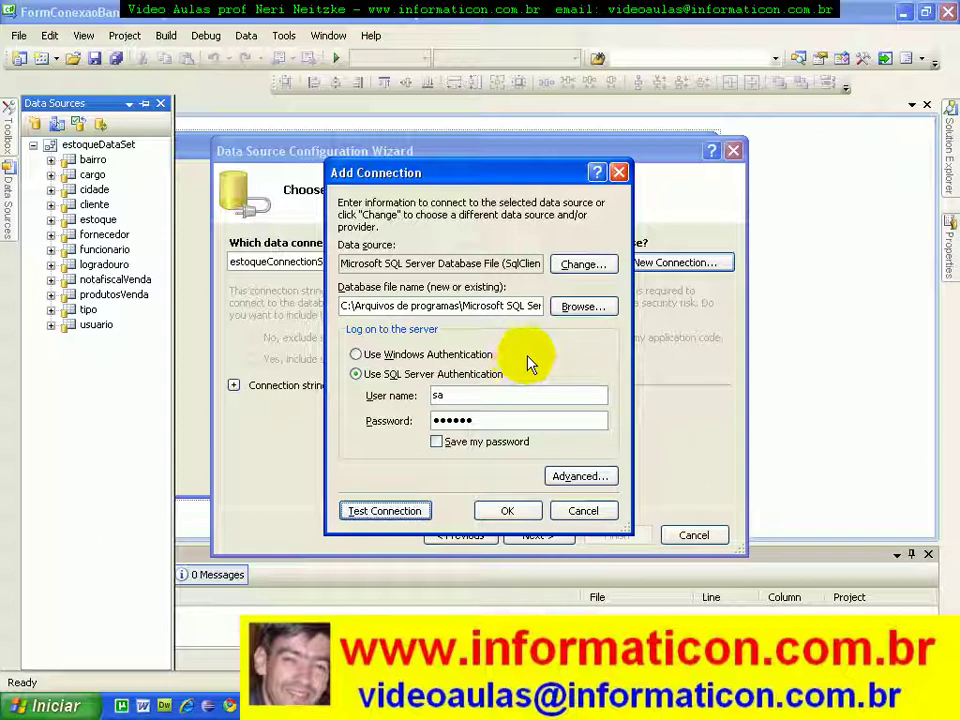
{"action": "left_click", "coordinate": [465, 374]}
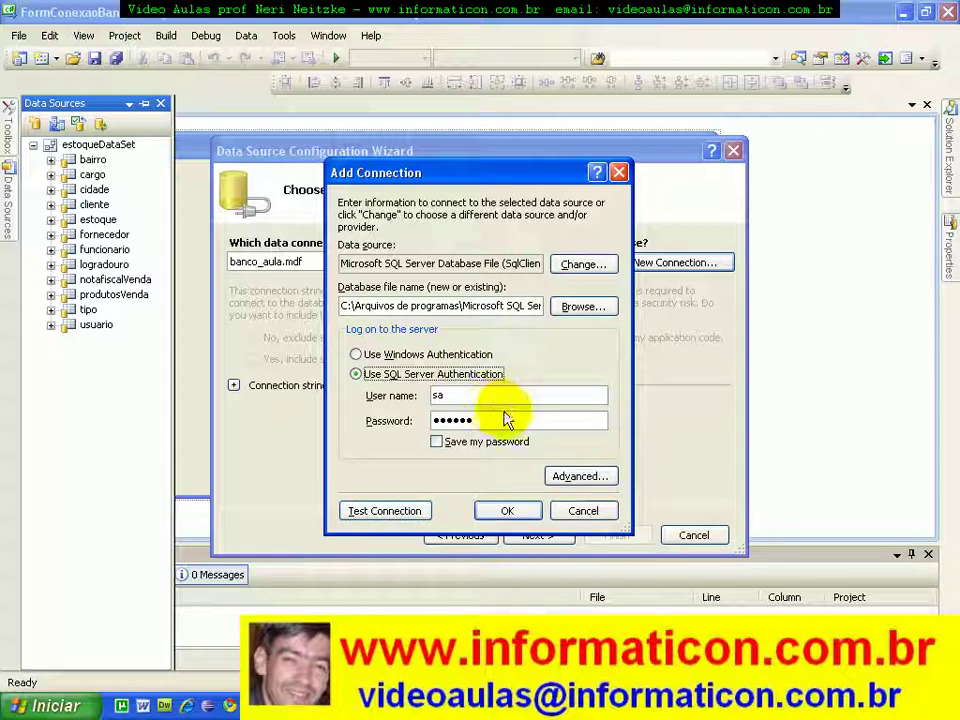
Switch the server logon to Windows Authentication, test the connection and accept it as the new data connection
{"action": "left_click", "coordinate": [357, 354]}
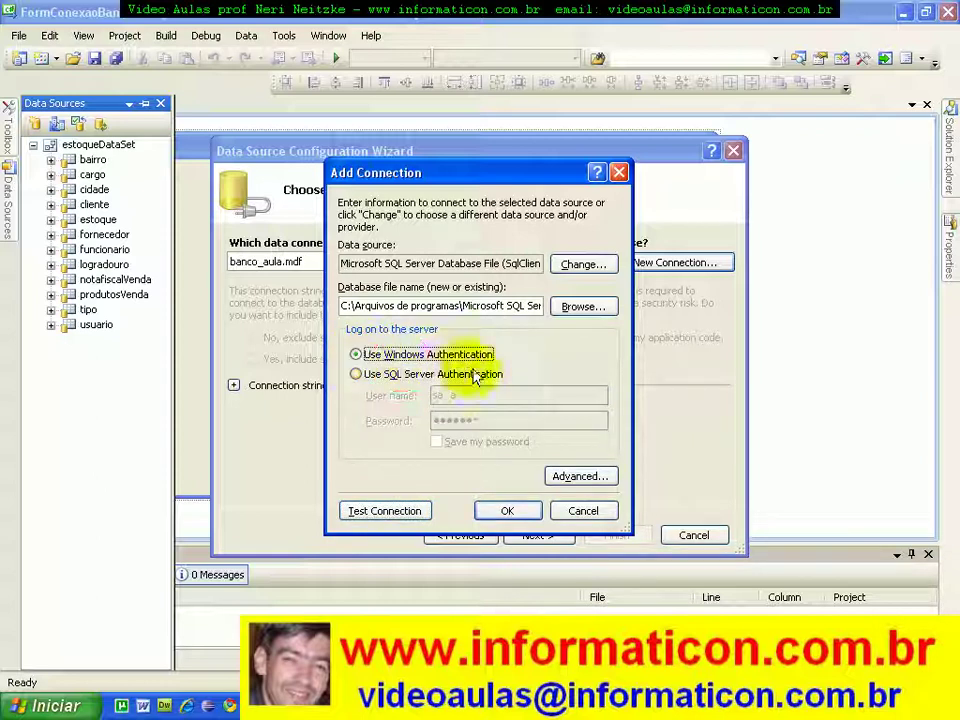
{"action": "left_click", "coordinate": [385, 510]}
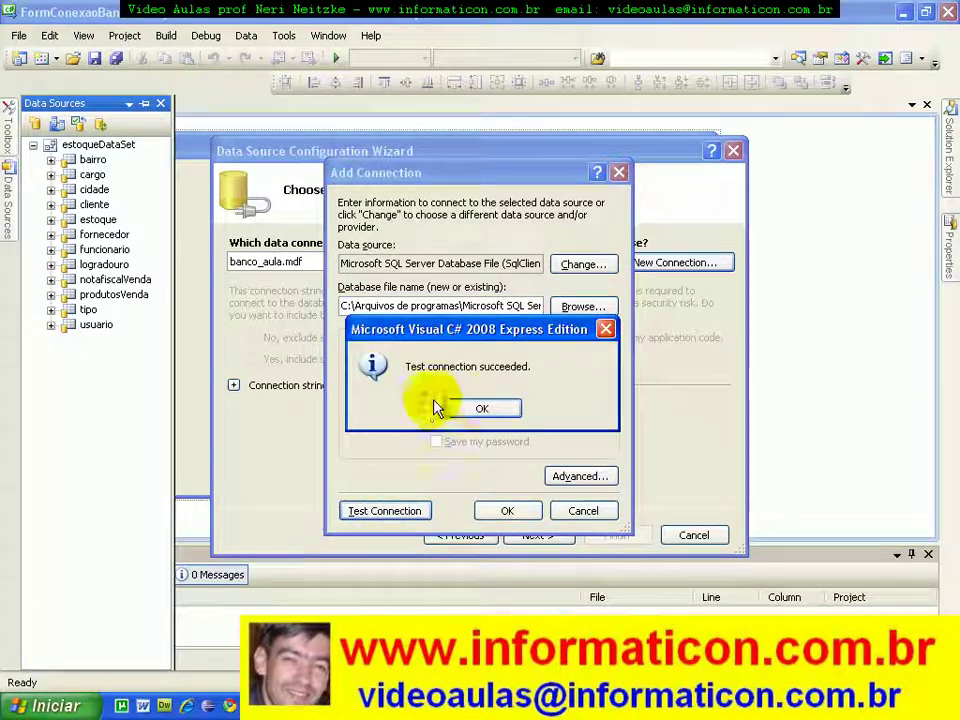
{"action": "left_click", "coordinate": [482, 407]}
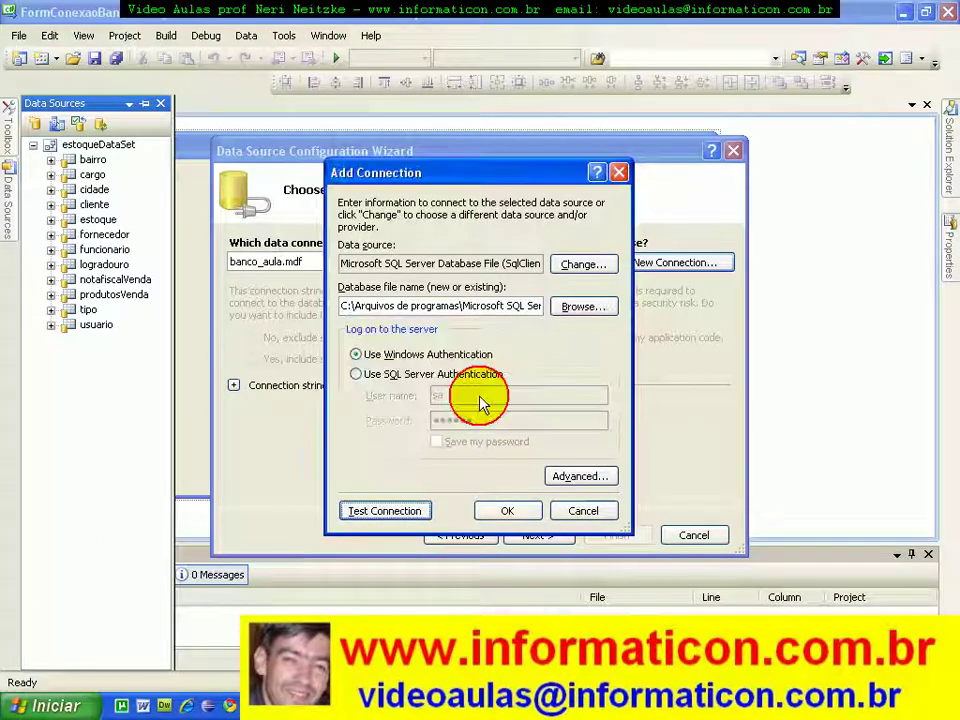
{"action": "left_click", "coordinate": [505, 510]}
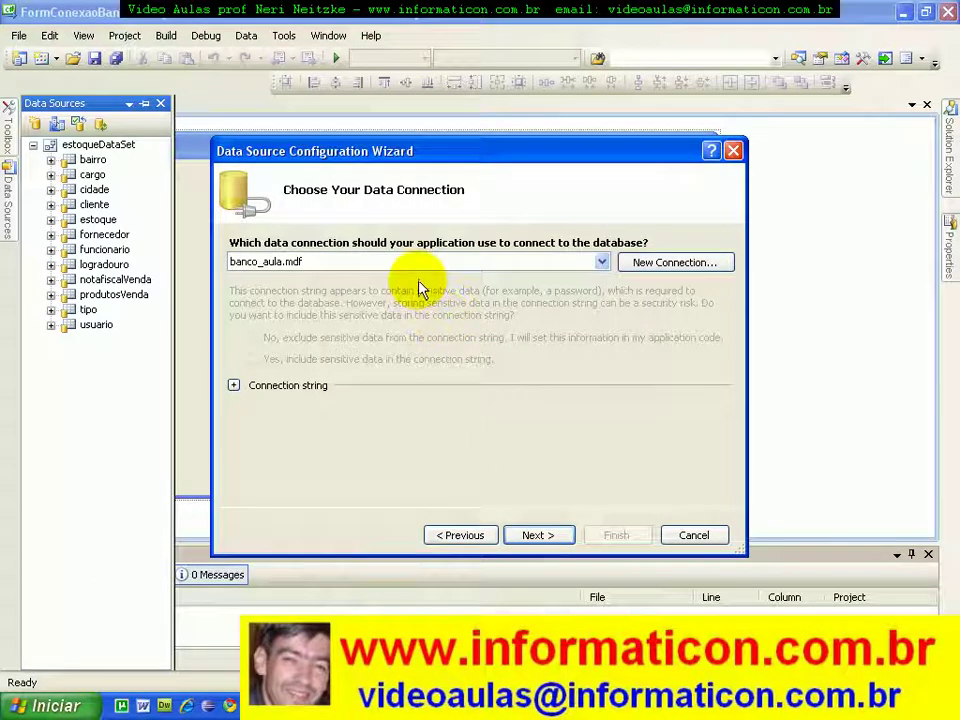
Copy the banco_aula.mdf data file into the project and save the connection string as banco_aulaSqlServerConnectionString
{"action": "left_click", "coordinate": [540, 536]}
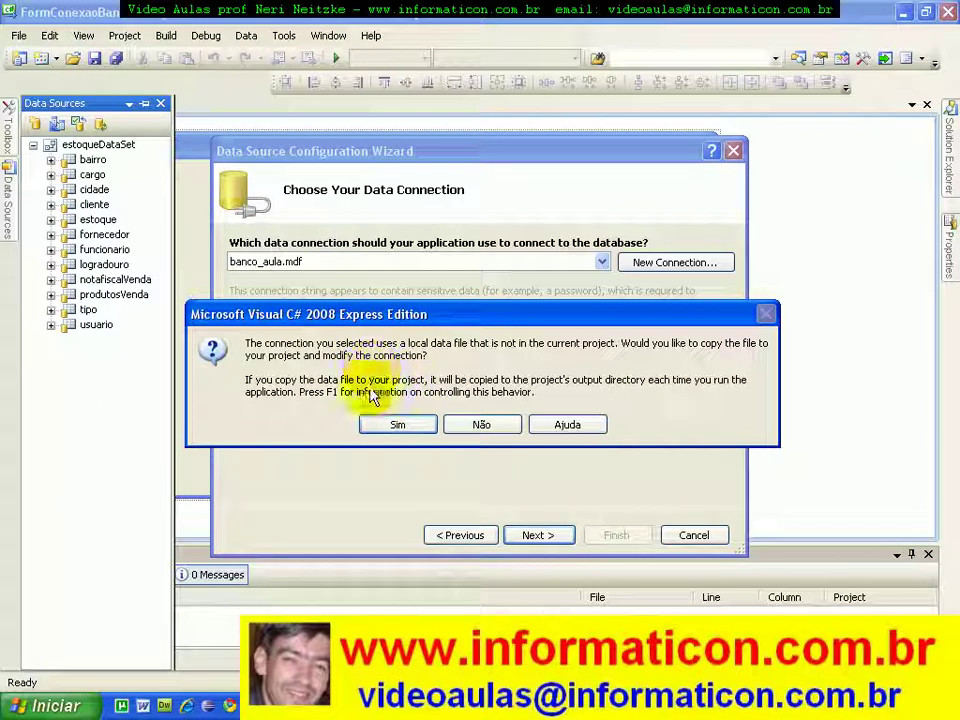
{"action": "left_click", "coordinate": [414, 428]}
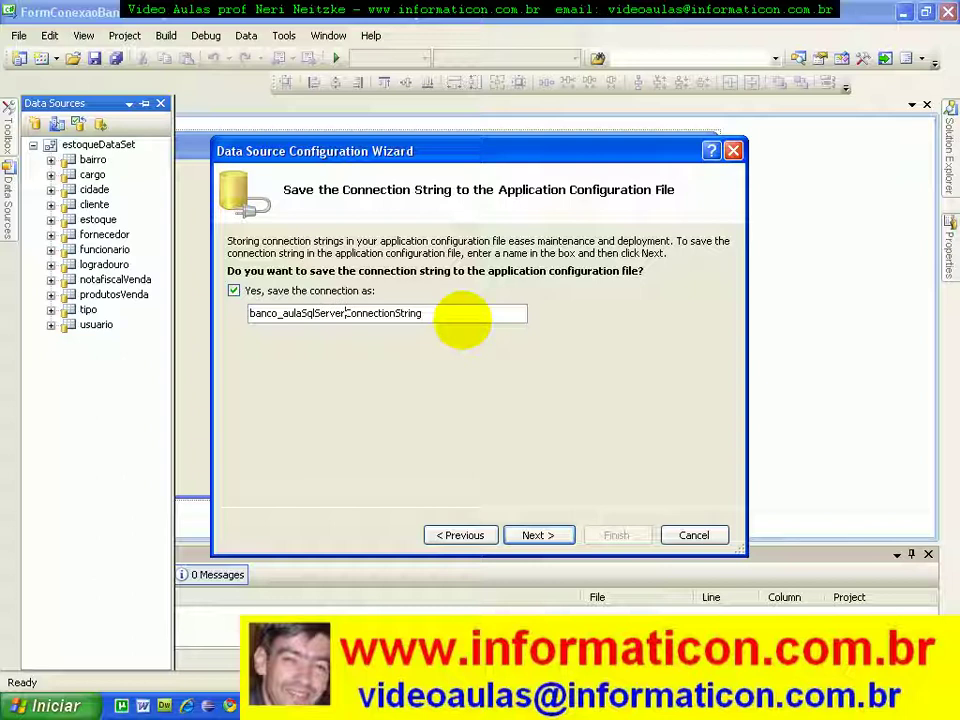
{"action": "left_click", "coordinate": [538, 535]}
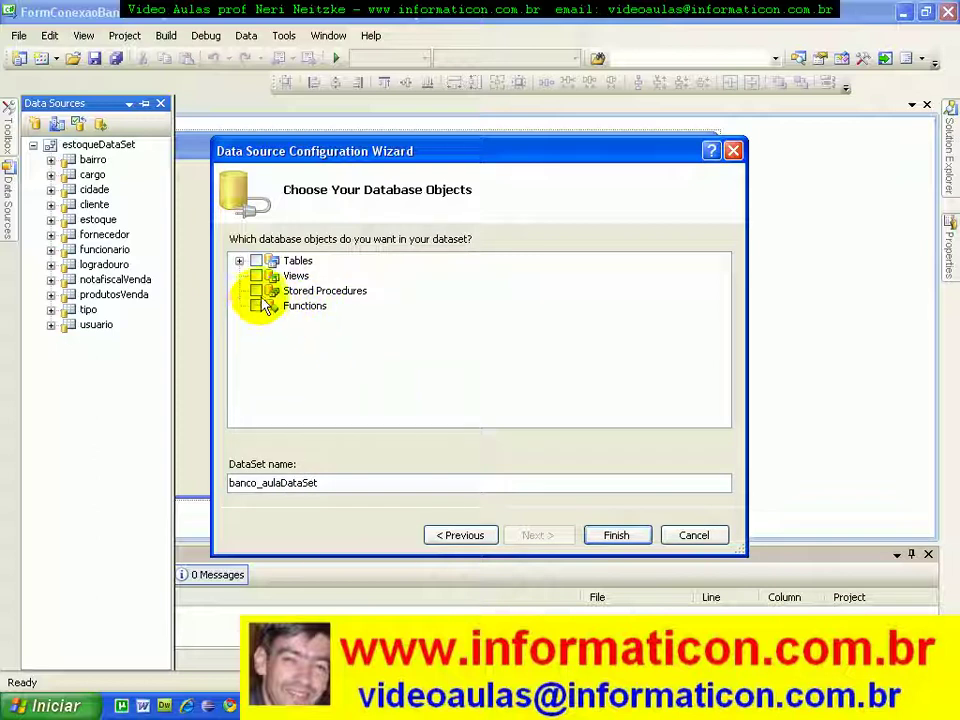
Include all tables in banco_aulaDataSet and finish the Data Source Configuration Wizard
{"action": "left_click", "coordinate": [256, 261]}
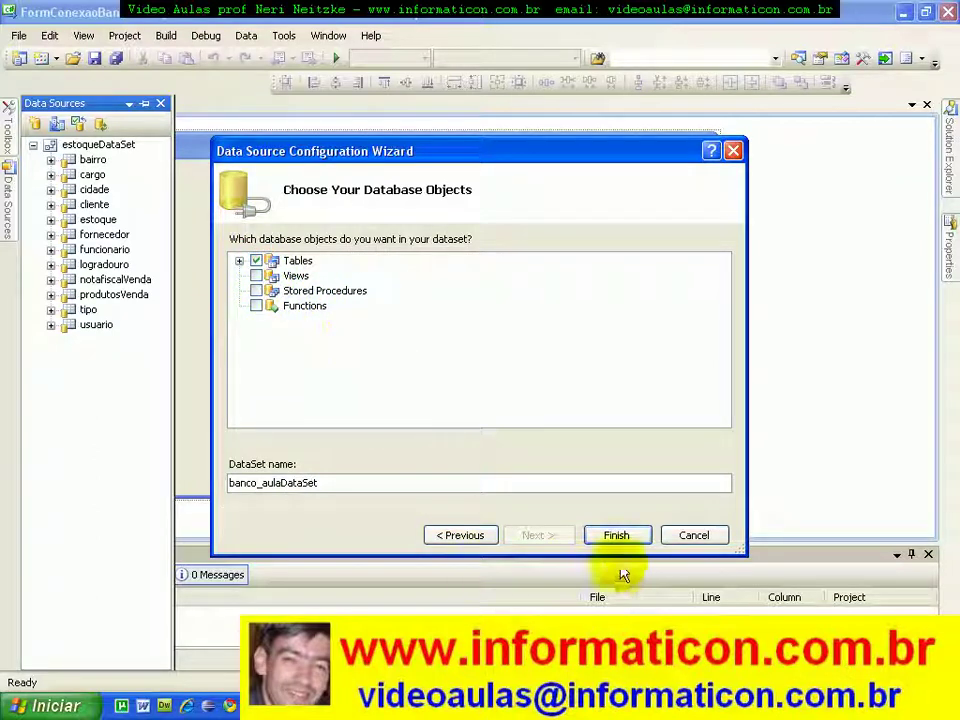
{"action": "left_click", "coordinate": [620, 536]}
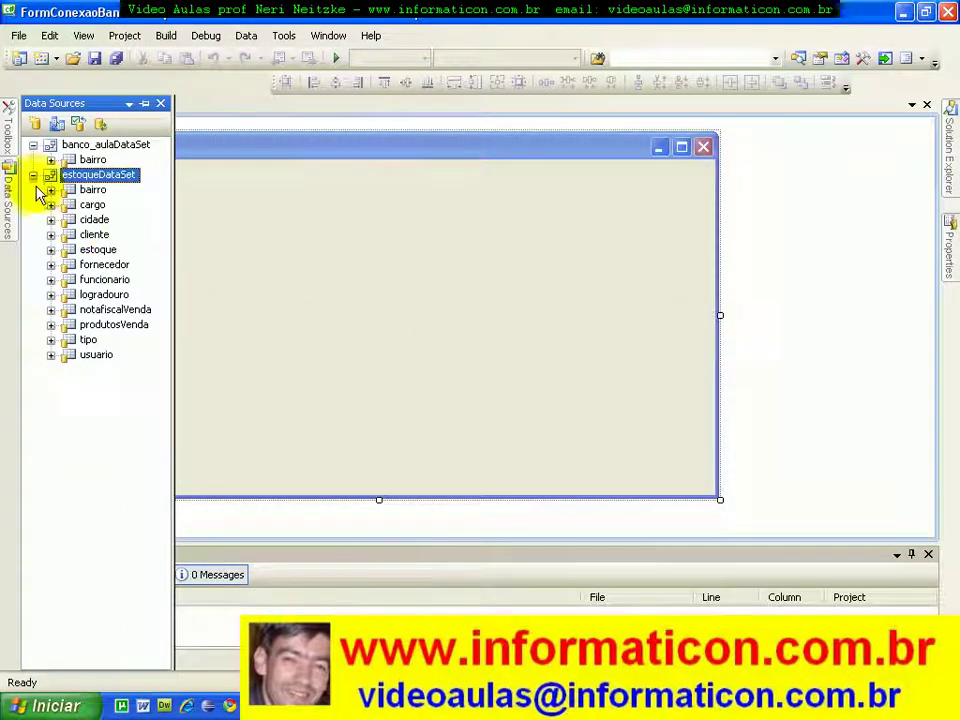
Review banco_aulaDataSet and estoqueDataSet among the project's data sources, collapsing both to their top-level entries
{"action": "left_click", "coordinate": [96, 161]}
{"action": "left_click", "coordinate": [92, 146]}
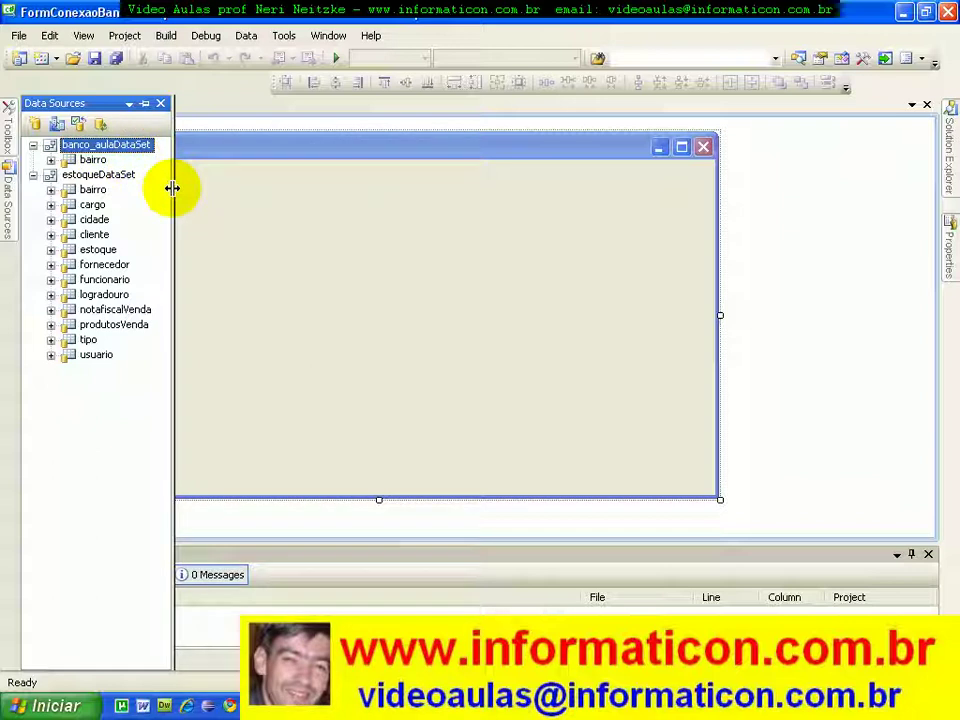
{"action": "left_click", "coordinate": [88, 177]}
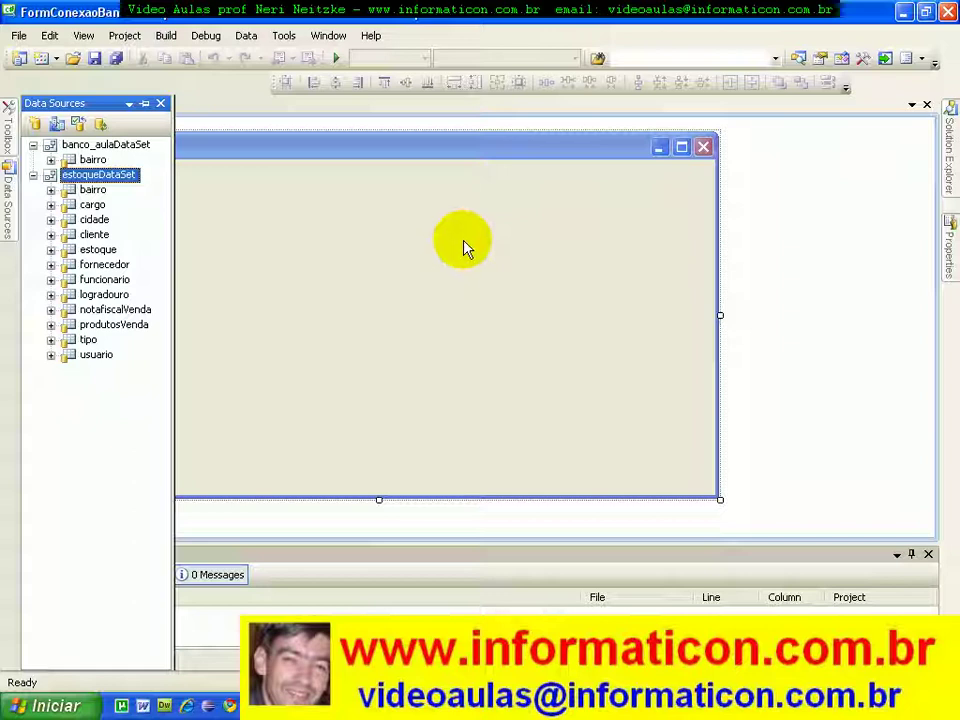
{"action": "left_click", "coordinate": [33, 175]}
{"action": "left_click", "coordinate": [33, 145]}
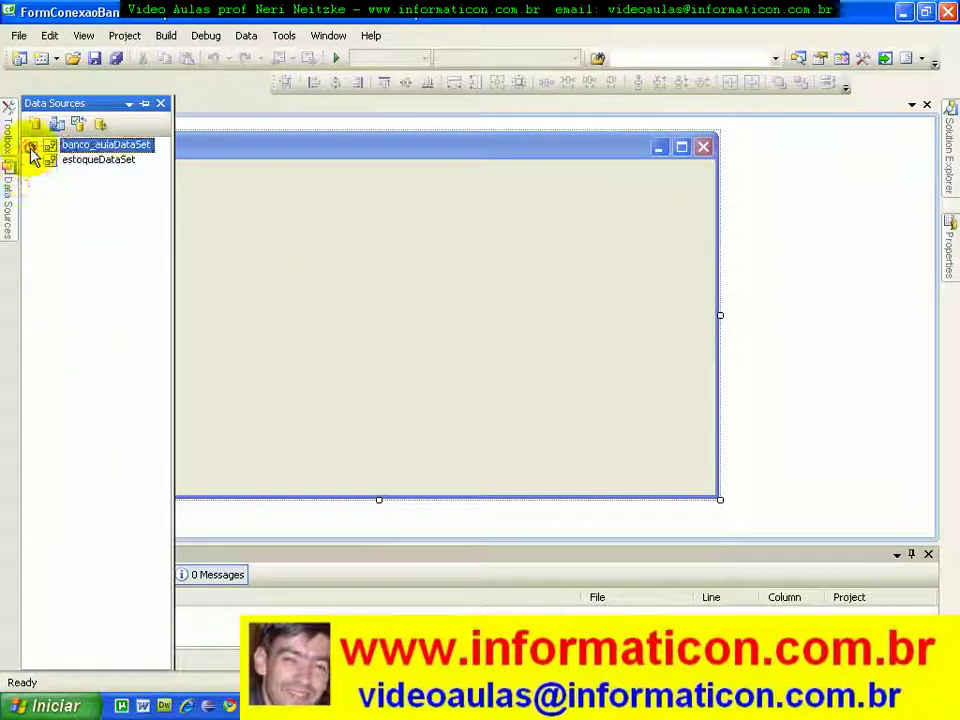
{"action": "left_click", "coordinate": [87, 160]}
{"action": "left_click", "coordinate": [86, 145]}
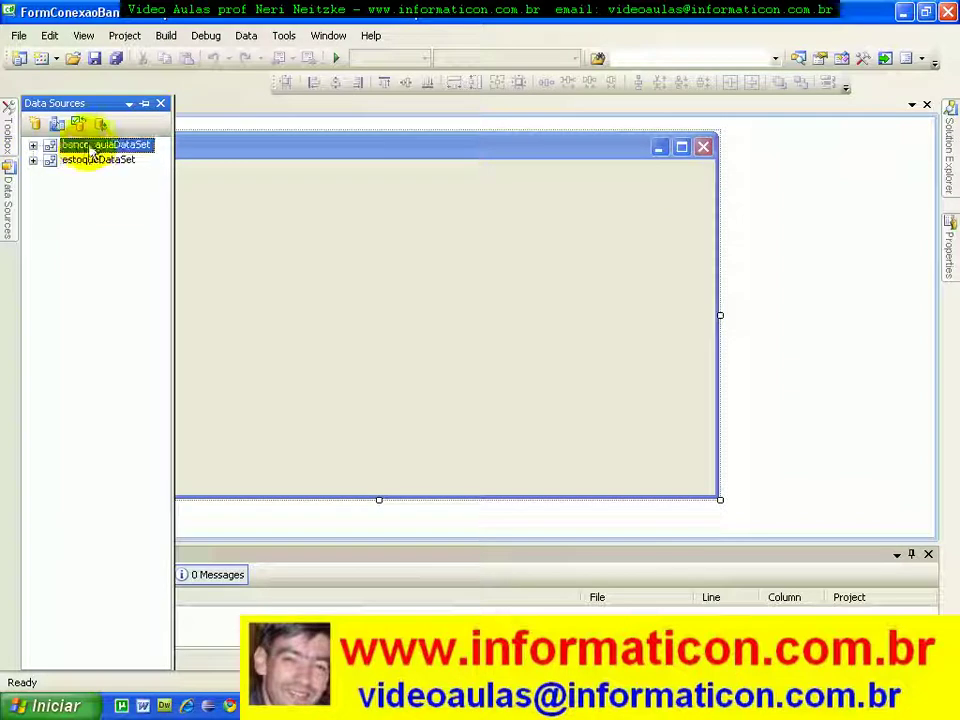
{"action": "left_click", "coordinate": [90, 160]}
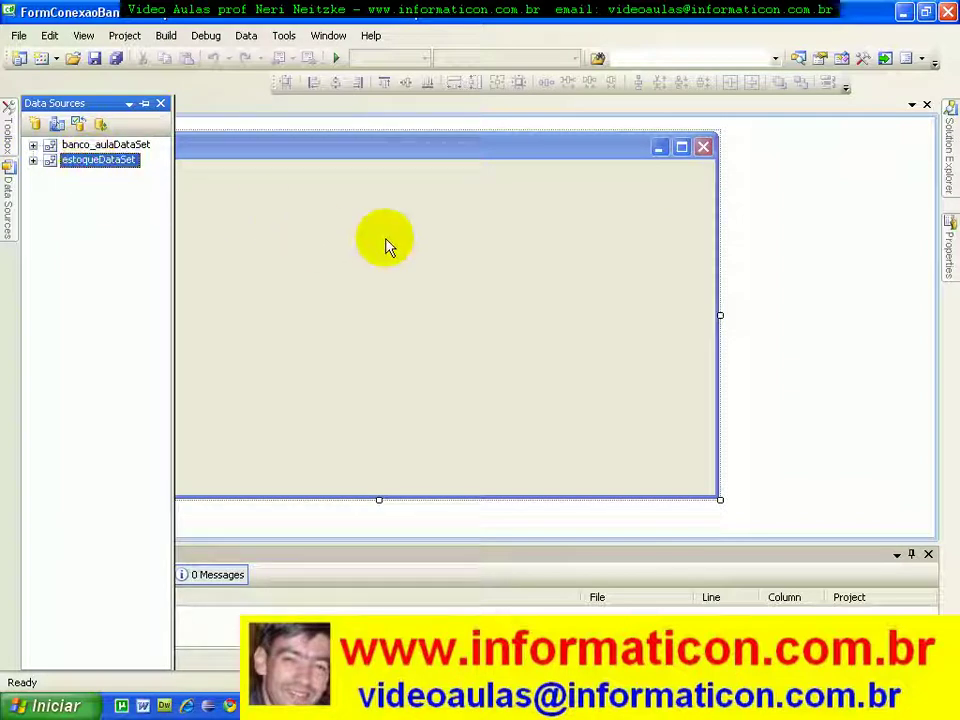